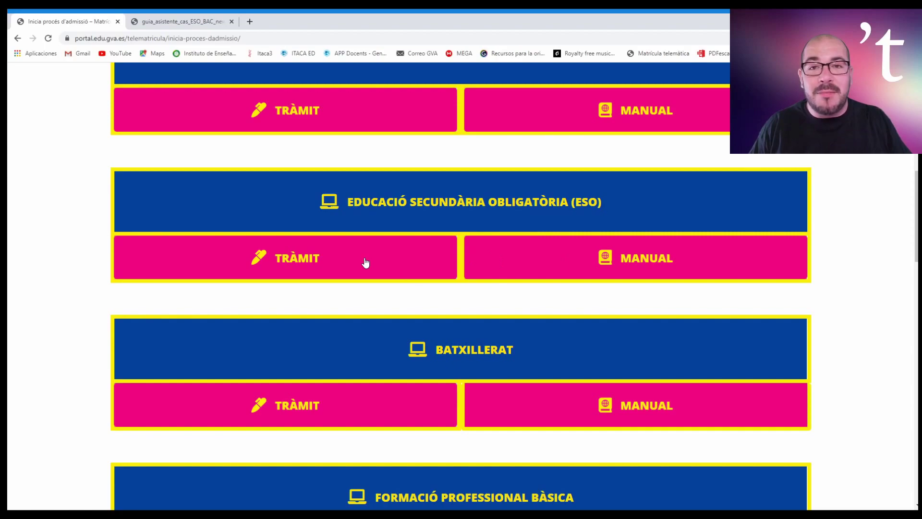
Open the online admission procedure (Tràmit) for Batxillerat
scroll(437, 369, down, 1)
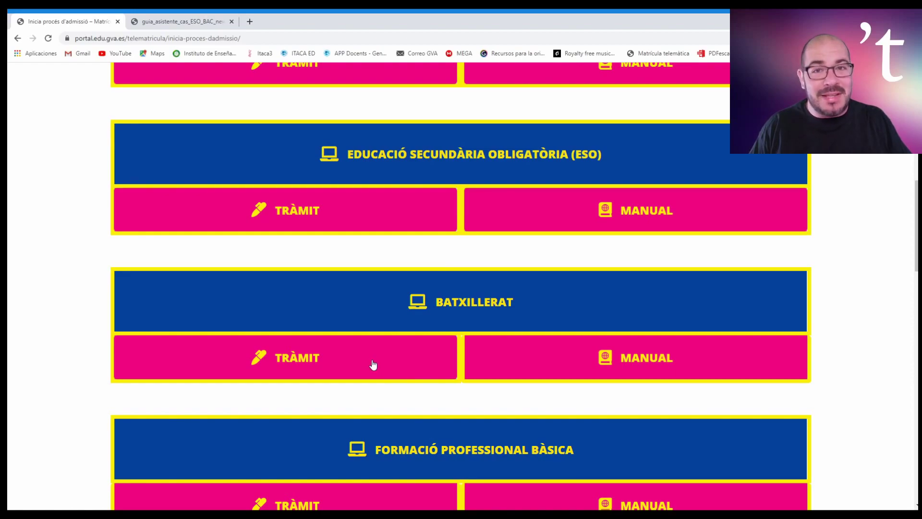
click(334, 363)
Review the Batxillerat admission assistant's identification page, including the Clau d'admissió login section and the option to create a key
scroll(433, 335, down, 1)
scroll(433, 335, down, 1)
scroll(433, 335, up, 1)
scroll(432, 335, down, 1)
scroll(433, 334, down, 2)
scroll(433, 334, up, 3)
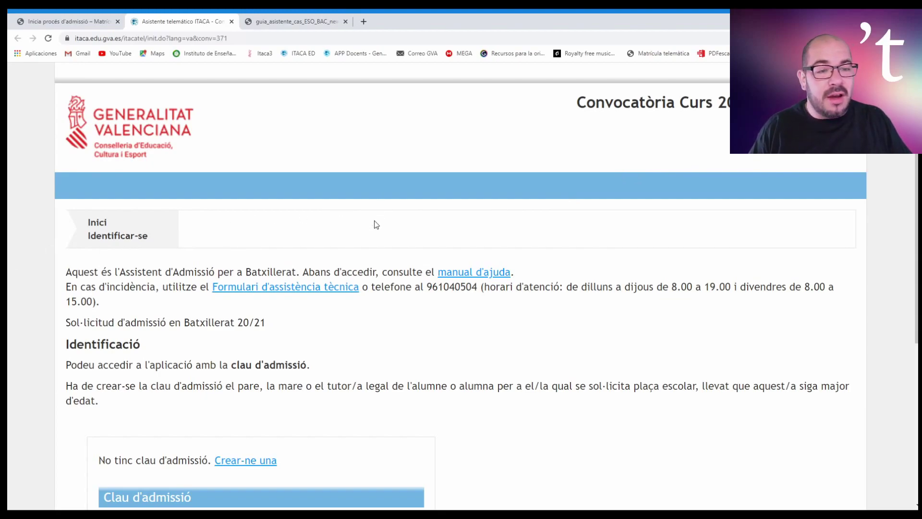
scroll(375, 222, down, 1)
scroll(376, 222, down, 2)
scroll(385, 251, down, 2)
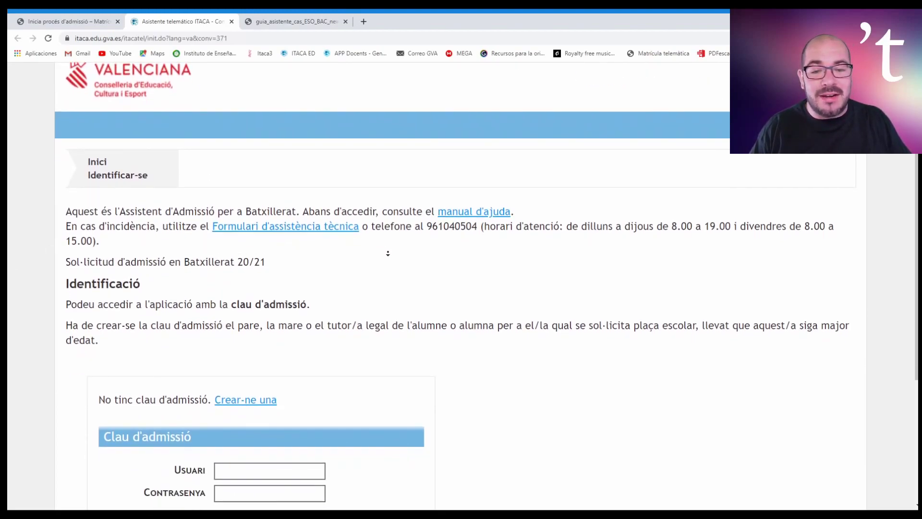
scroll(388, 256, down, 3)
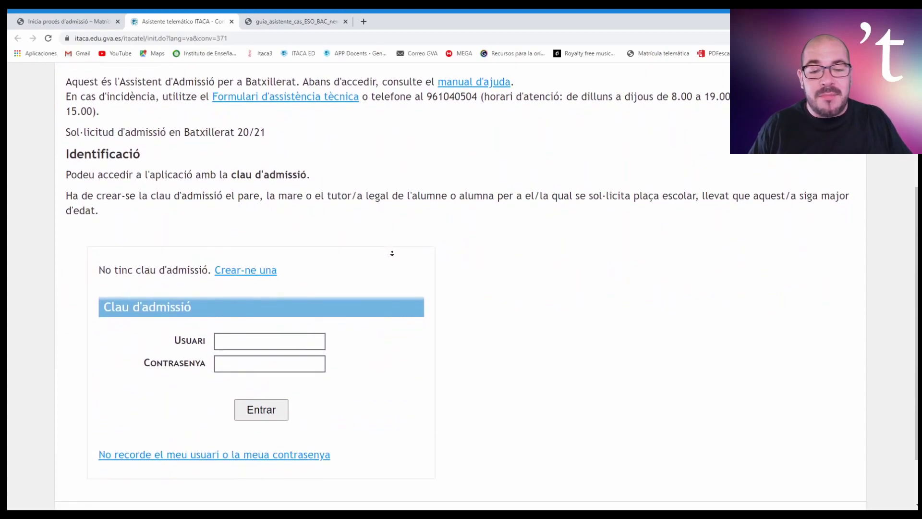
scroll(433, 250, down, 1)
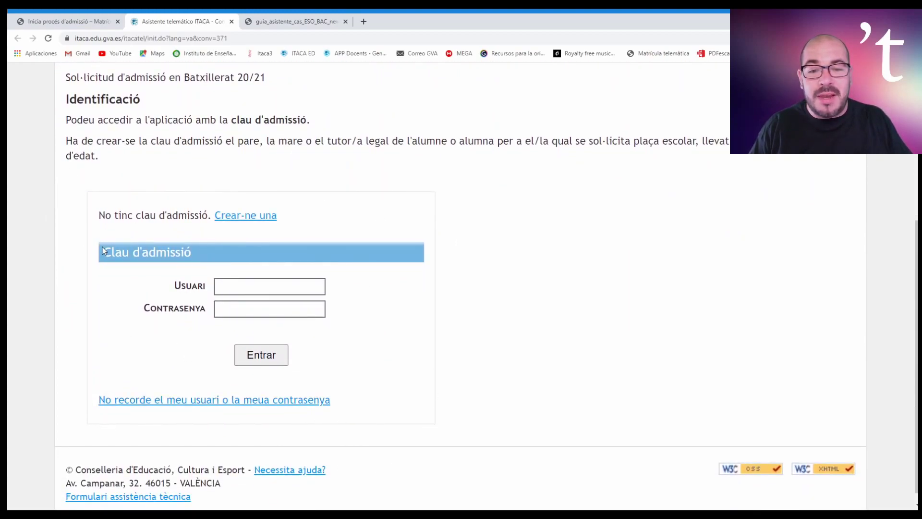
drag(103, 250, 184, 268)
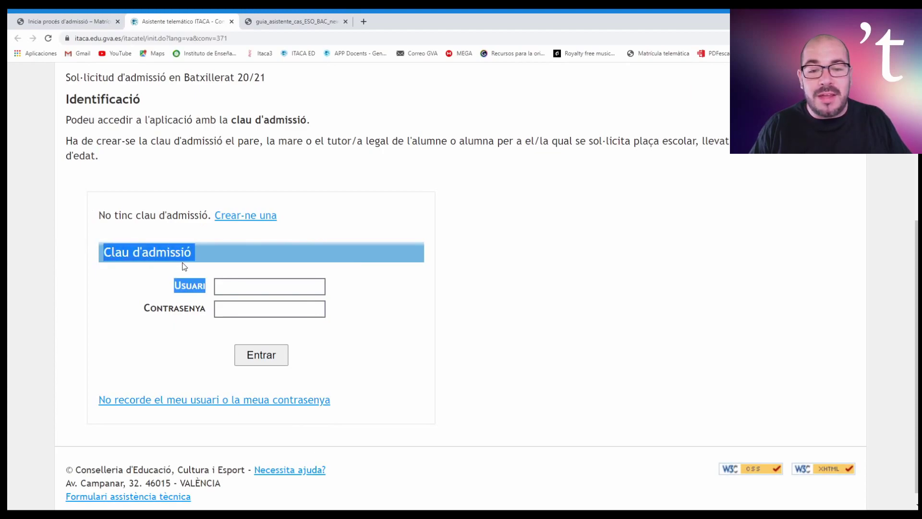
click(209, 249)
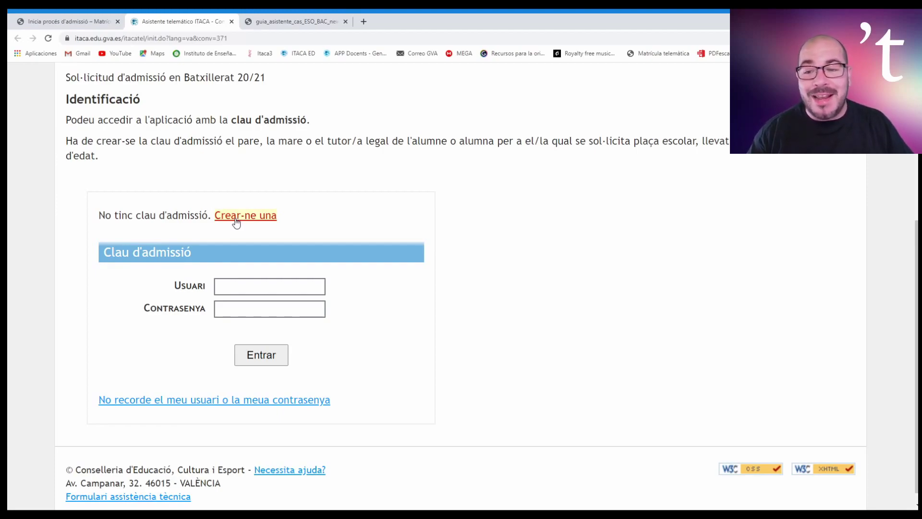
Log in to the admission assistant with the admission key's user name and password
click(241, 289)
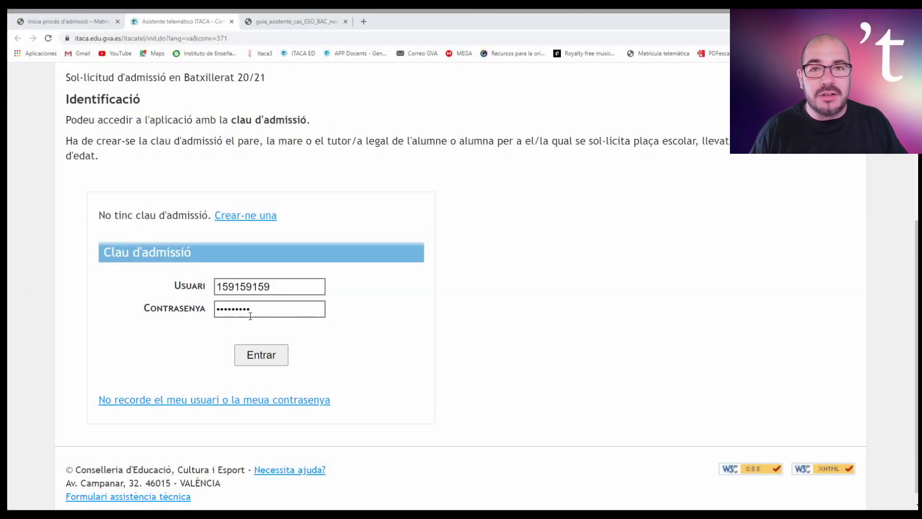
click(262, 361)
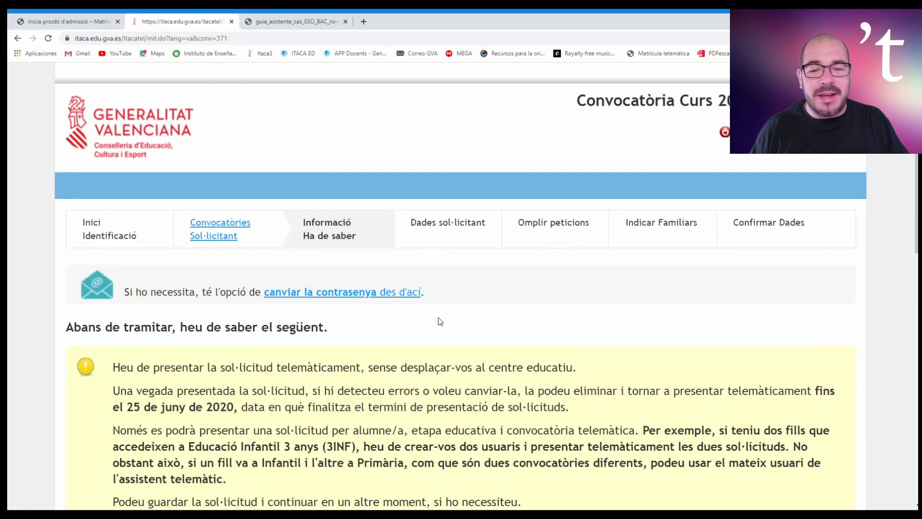
Read the pre-application notices on telematic submission, the deadline, one application per student and ending the session
scroll(439, 321, down, 1)
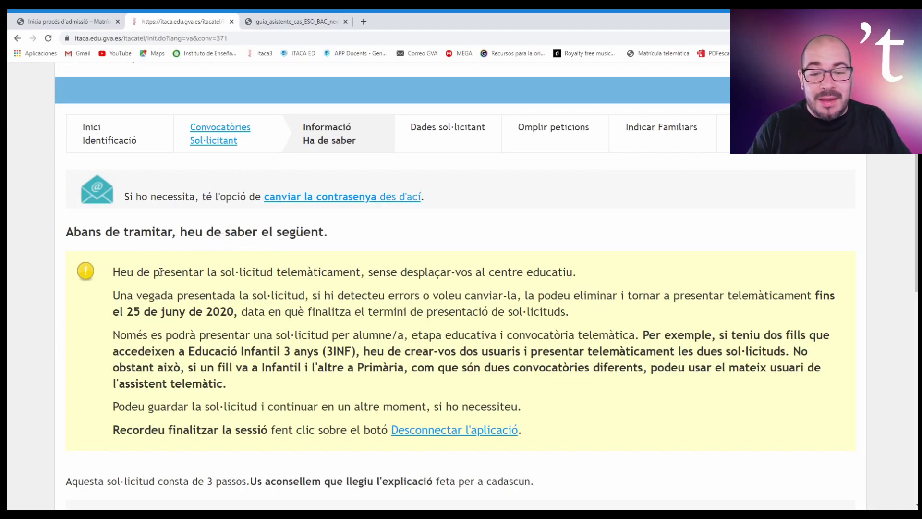
drag(222, 272, 363, 273)
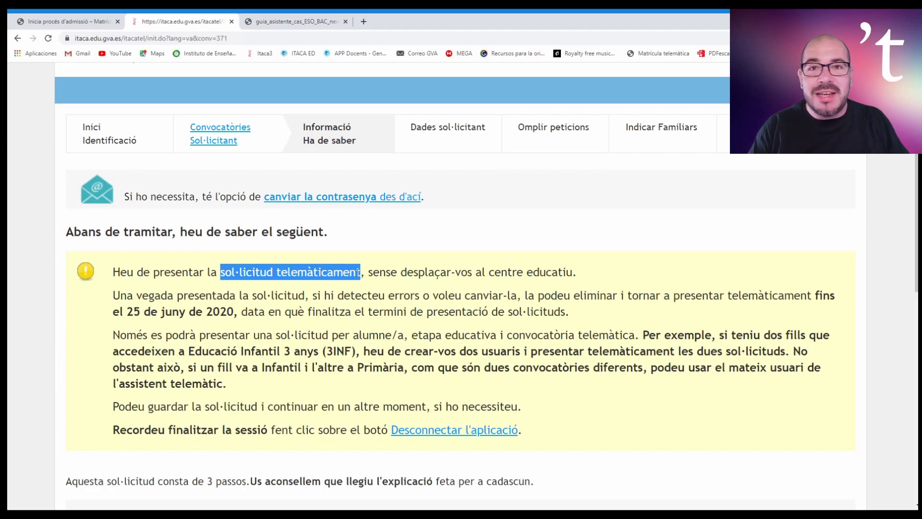
drag(401, 272, 577, 273)
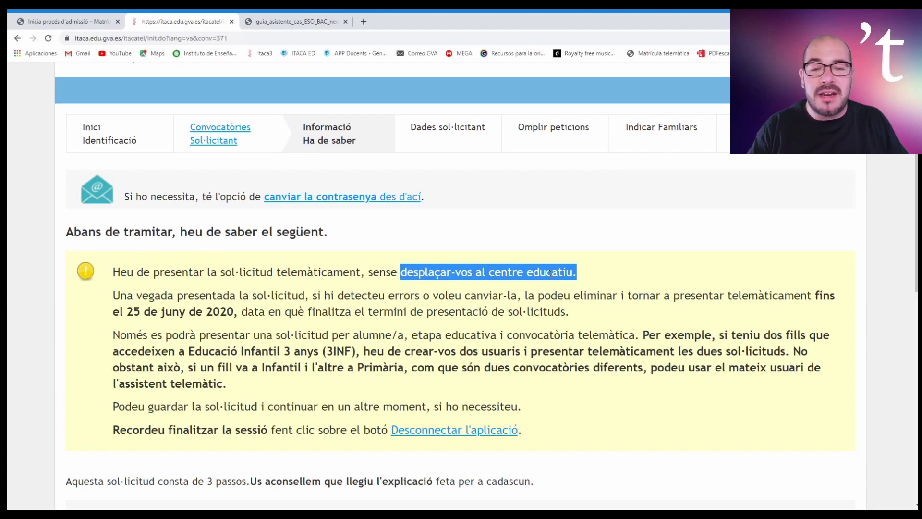
click(596, 272)
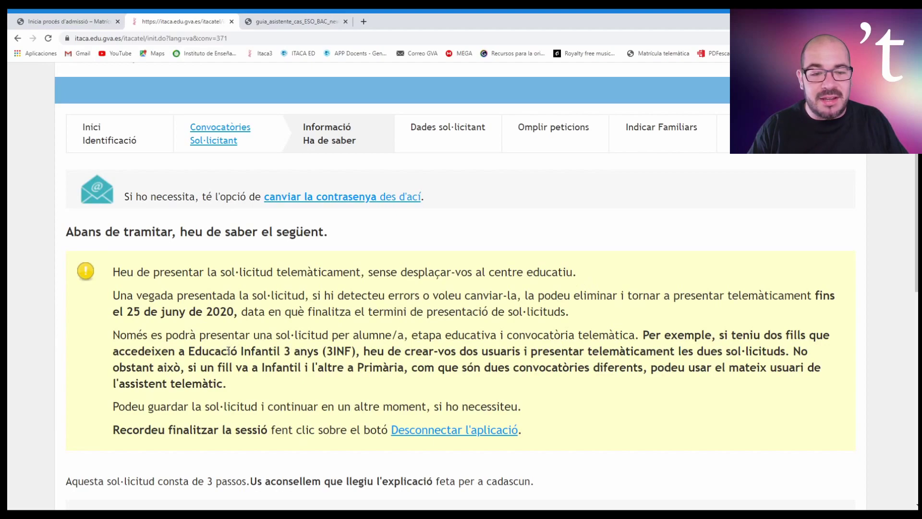
scroll(274, 329, down, 1)
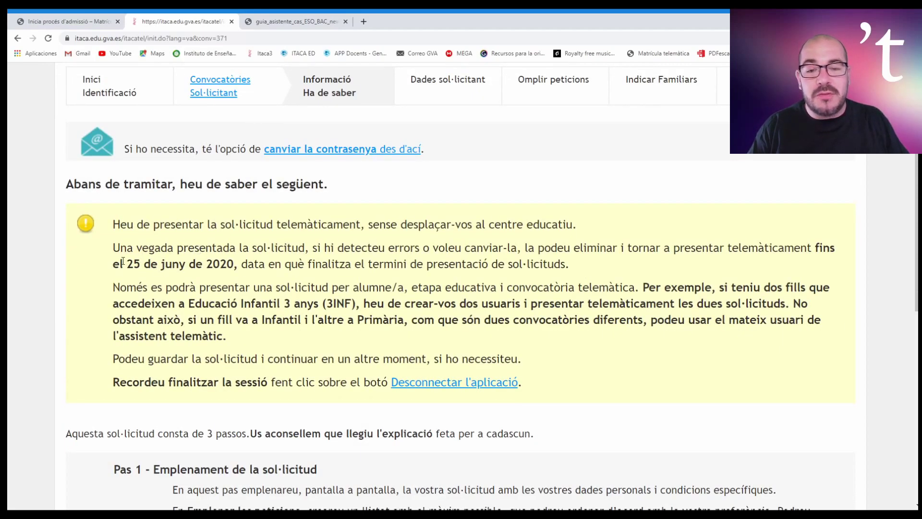
drag(131, 259, 233, 265)
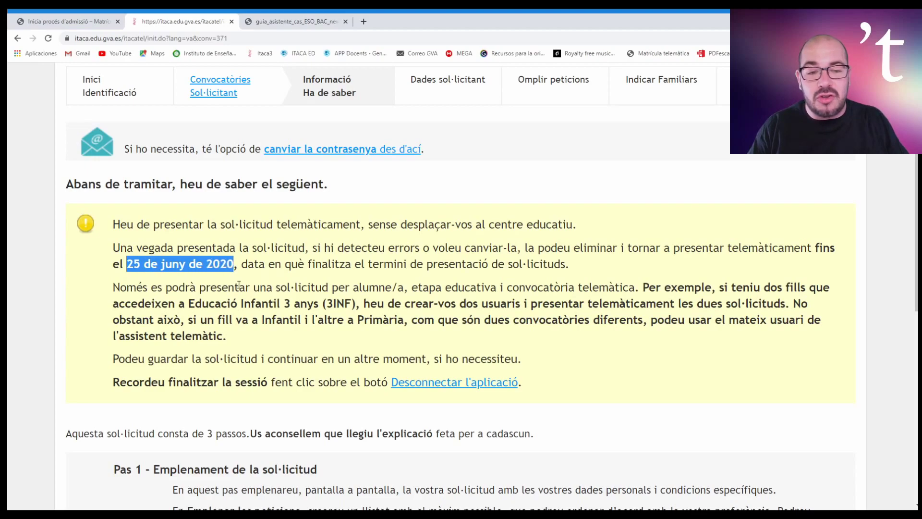
scroll(162, 238, down, 1)
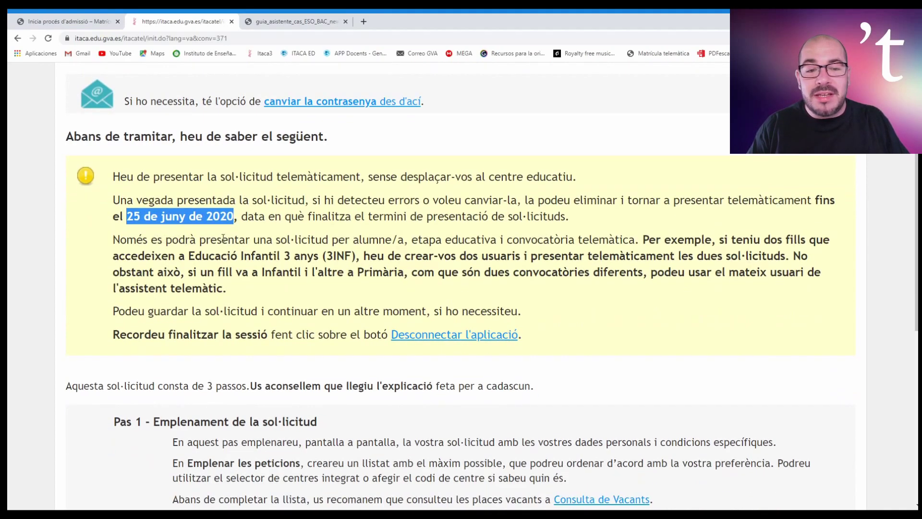
drag(274, 242, 329, 242)
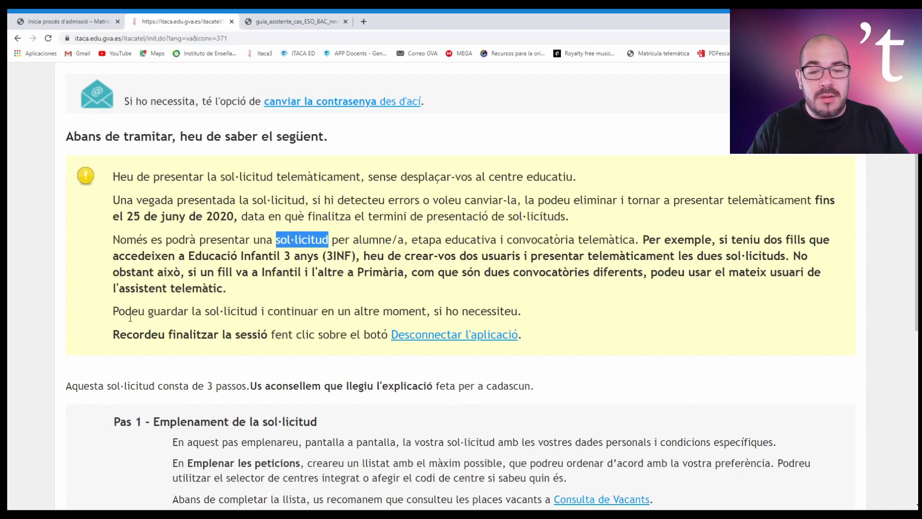
drag(116, 334, 467, 356)
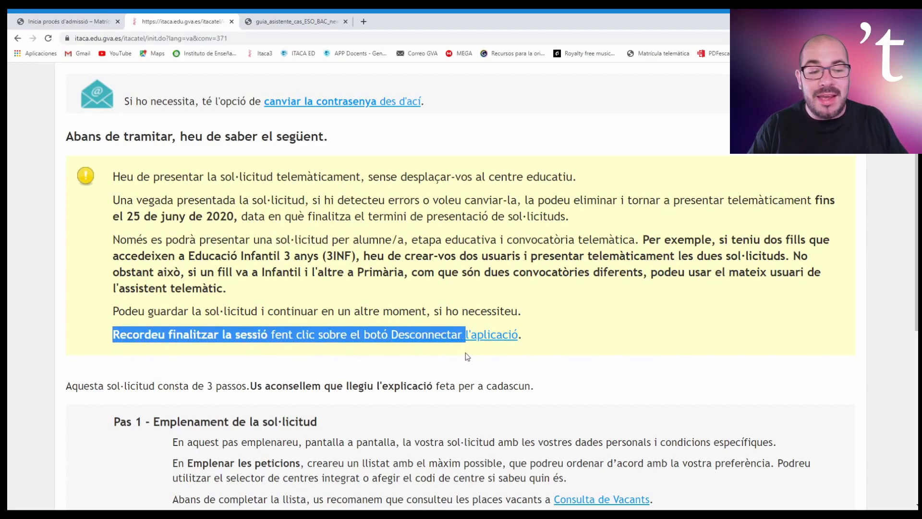
Locate the Desconnectar l'aplicació link in the page header by temporarily zooming out, and restore the zoom
scroll(533, 290, up, 4)
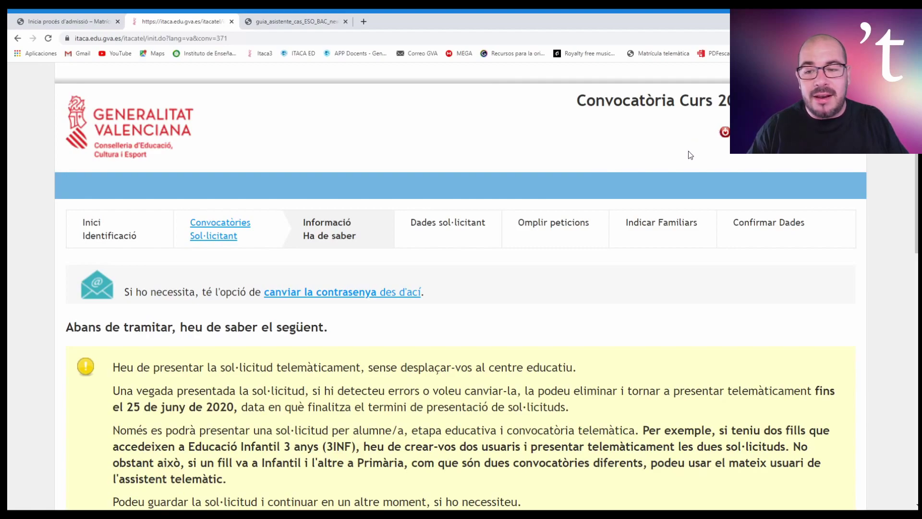
scroll(686, 154, down, 2)
scroll(686, 154, up, 2)
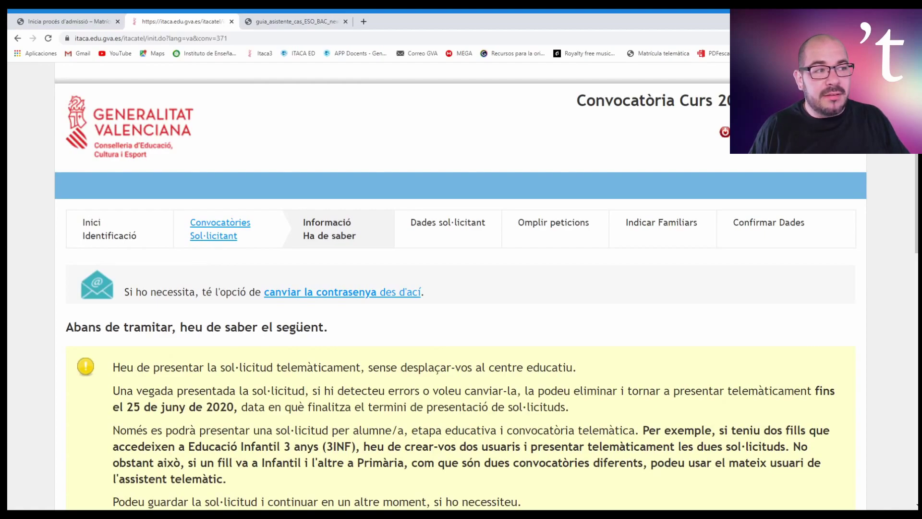
key(ctrl+minus)
key(ctrl+minus)
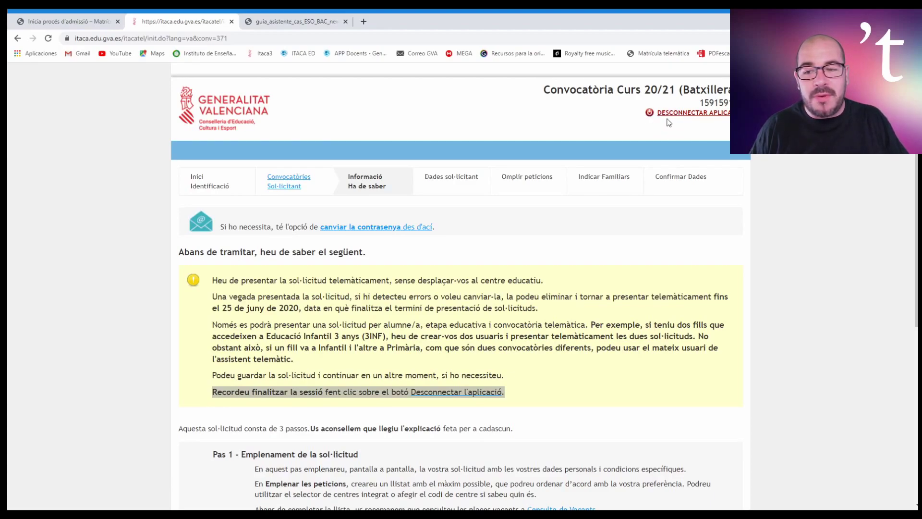
key(ctrl+plus)
key(ctrl+plus)
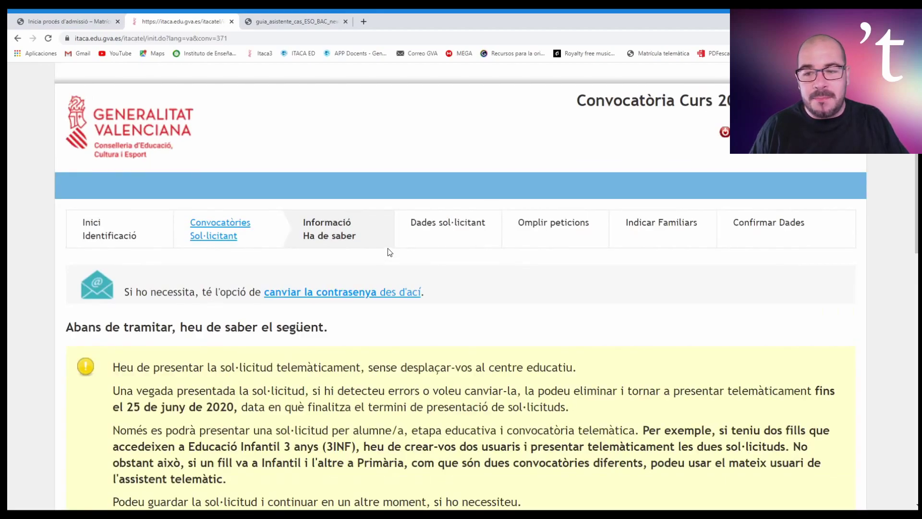
Review the explanation of the three application steps and start the admission application
scroll(389, 253, down, 7)
scroll(387, 247, down, 2)
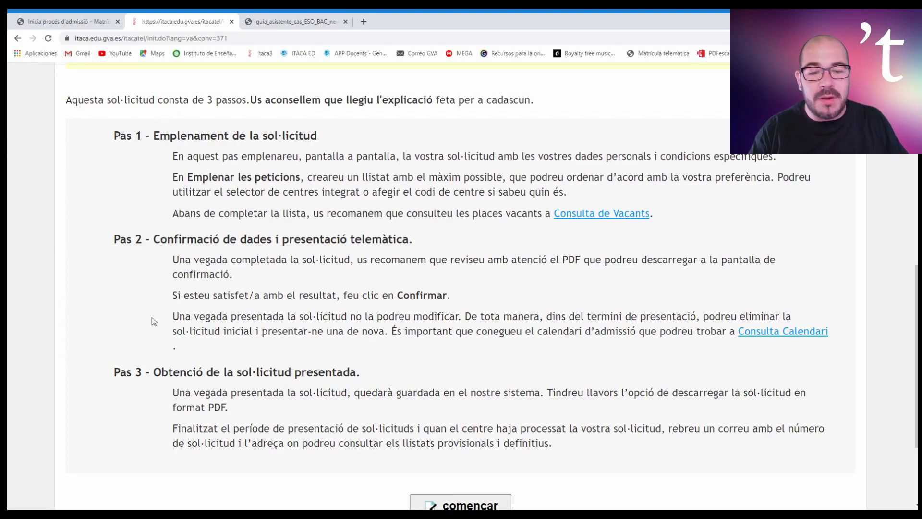
scroll(387, 377, down, 2)
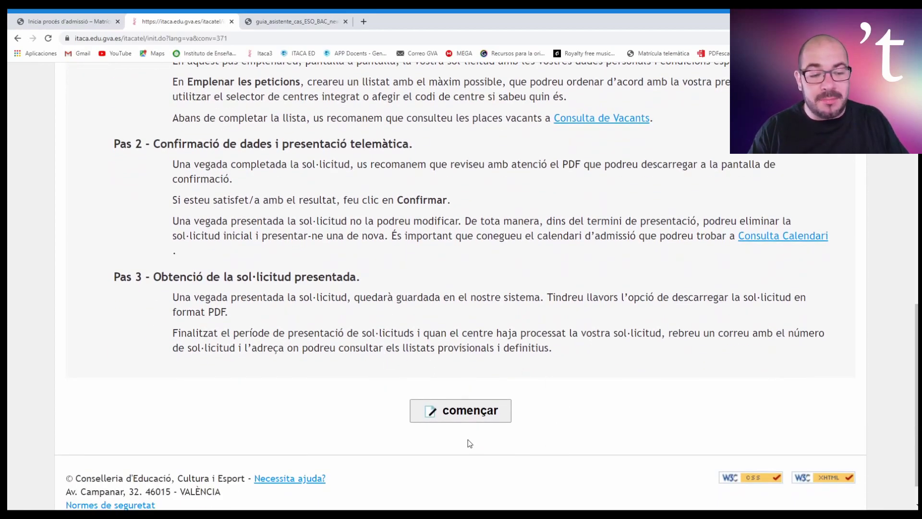
click(460, 411)
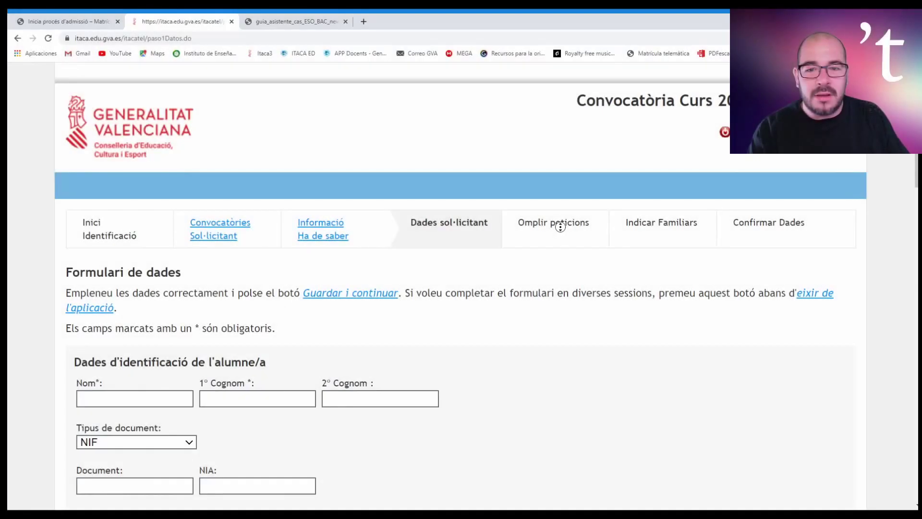
Try the student's document types NIE, Passaport and Permís de residència, and return the selection to NIF
scroll(565, 240, down, 1)
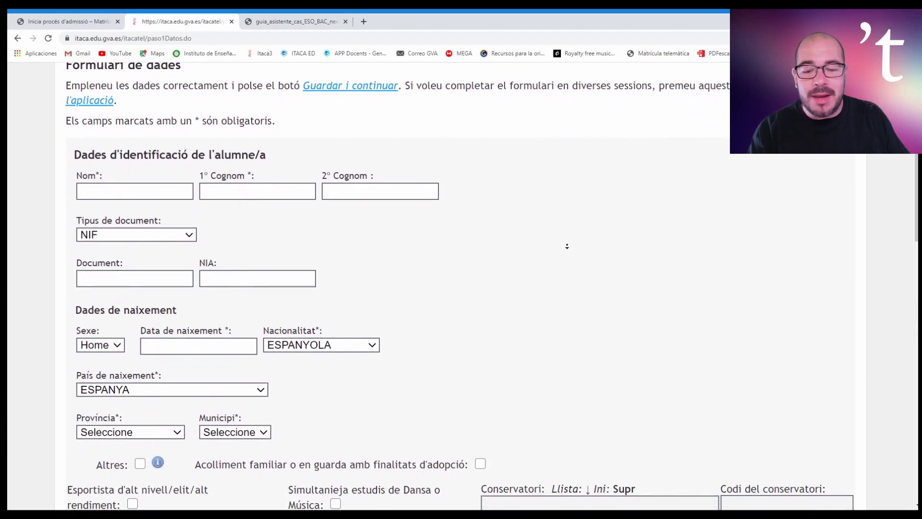
middle_click(568, 247)
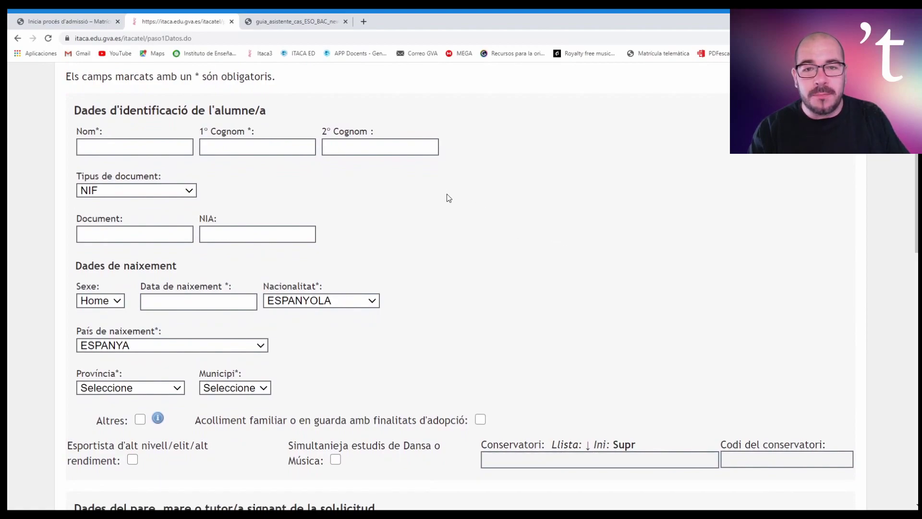
scroll(447, 197, up, 1)
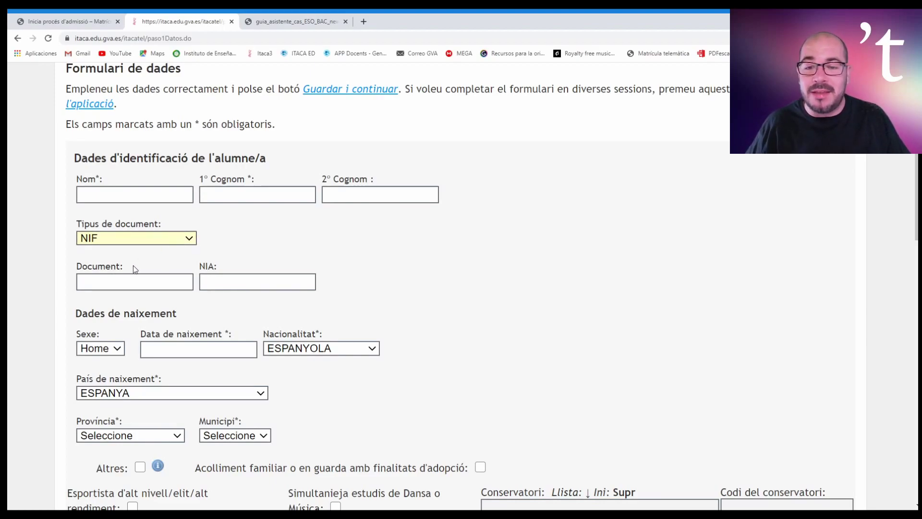
key(Down)
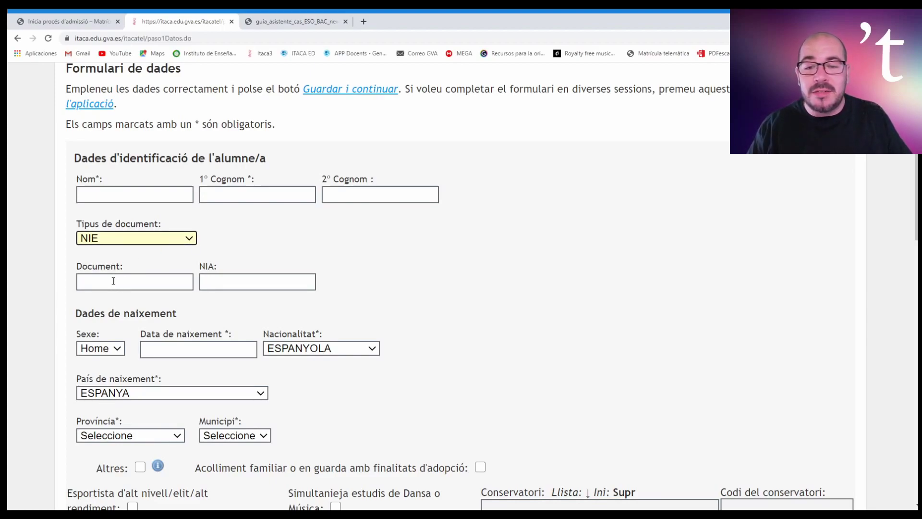
triple_click(191, 230)
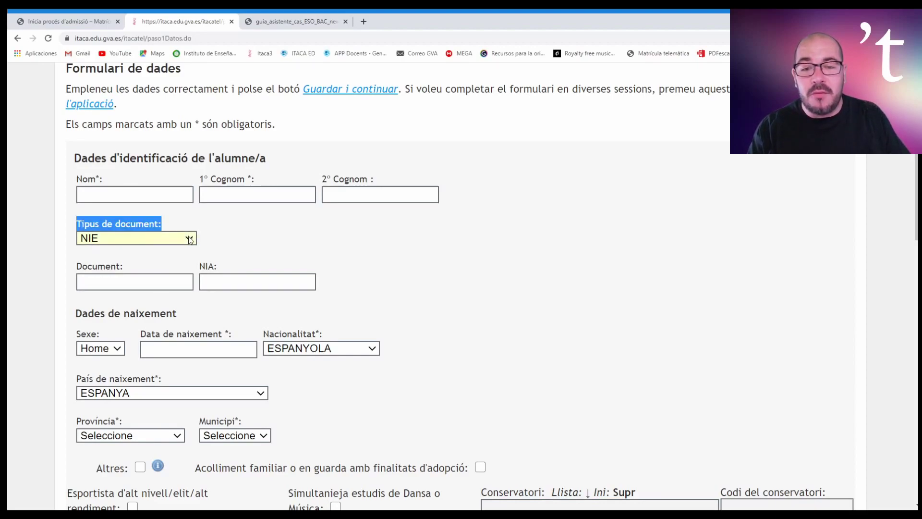
key(Down)
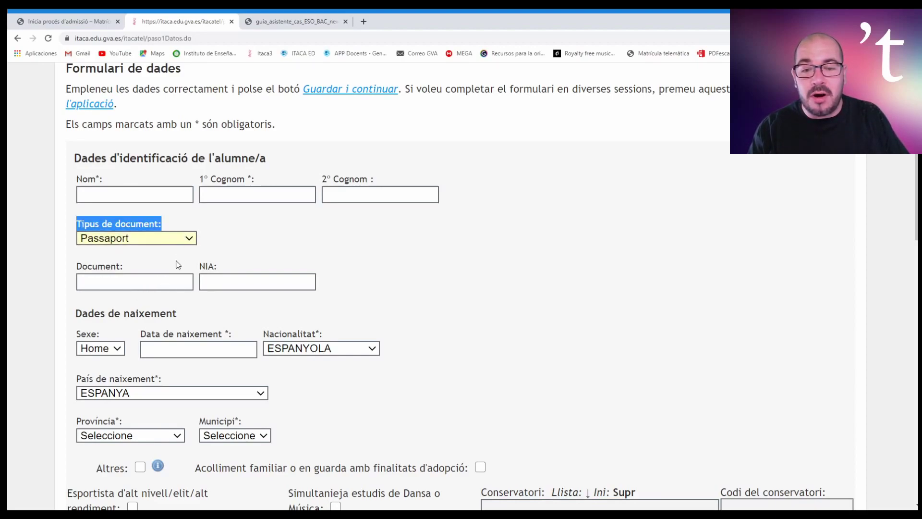
key(Down)
key(Down)
key(Down)
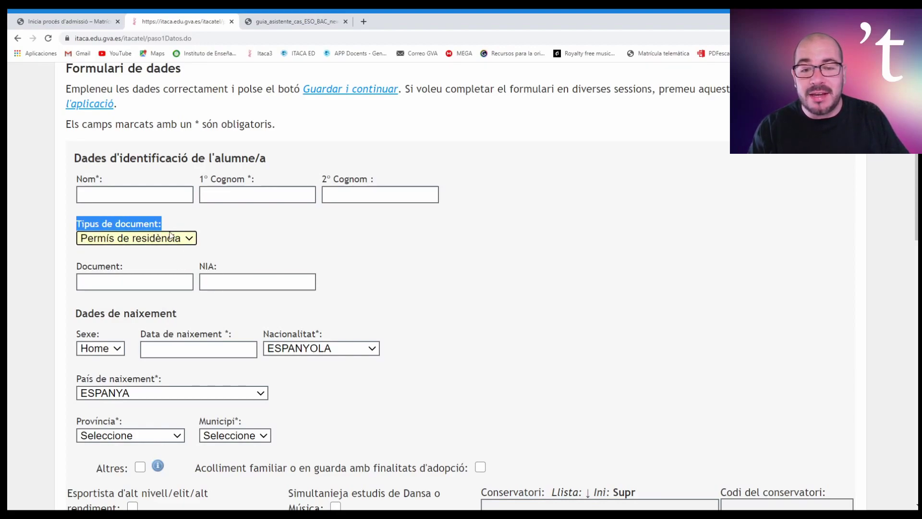
click(164, 265)
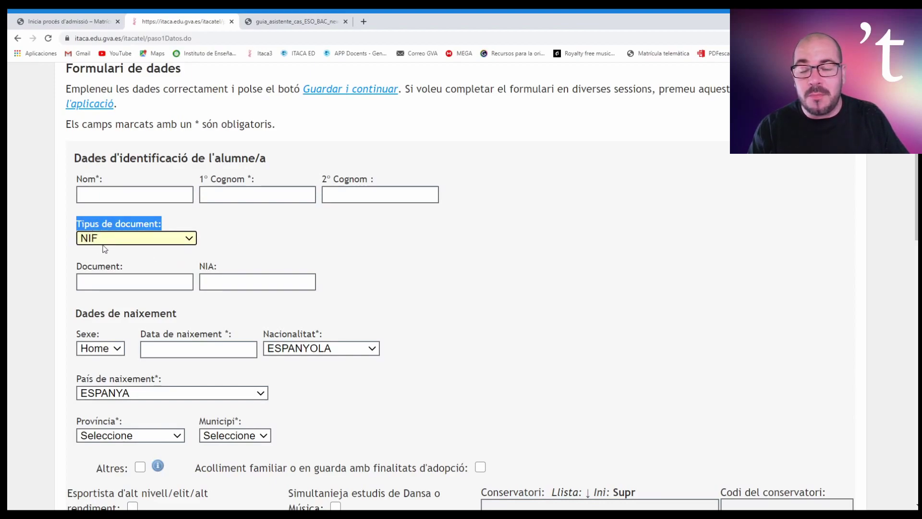
Try marking the student as combining Dansa or Música studies to enable the Conservatori field, and clear the option again
click(80, 282)
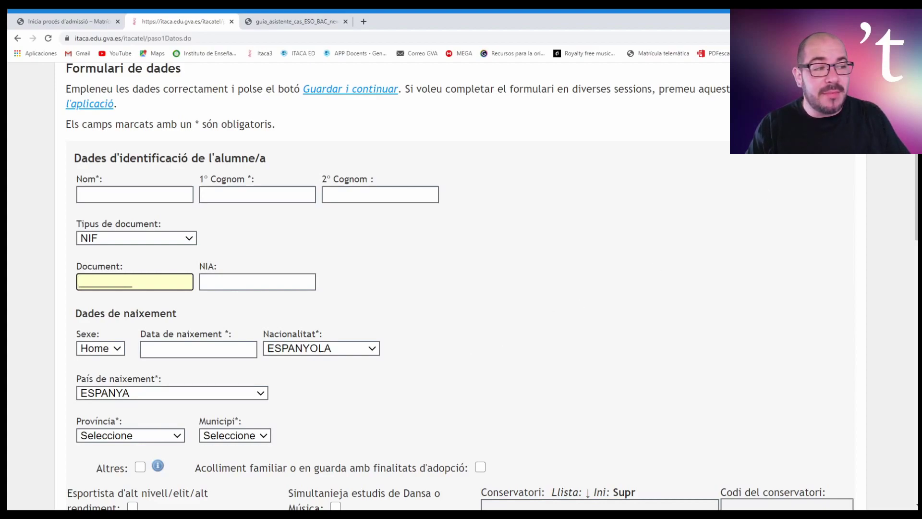
scroll(460, 285, down, 2)
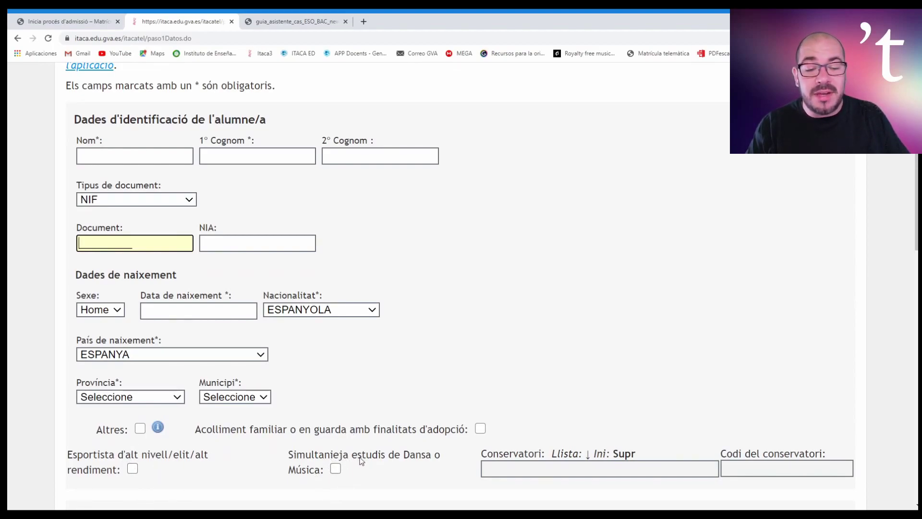
click(335, 469)
click(534, 470)
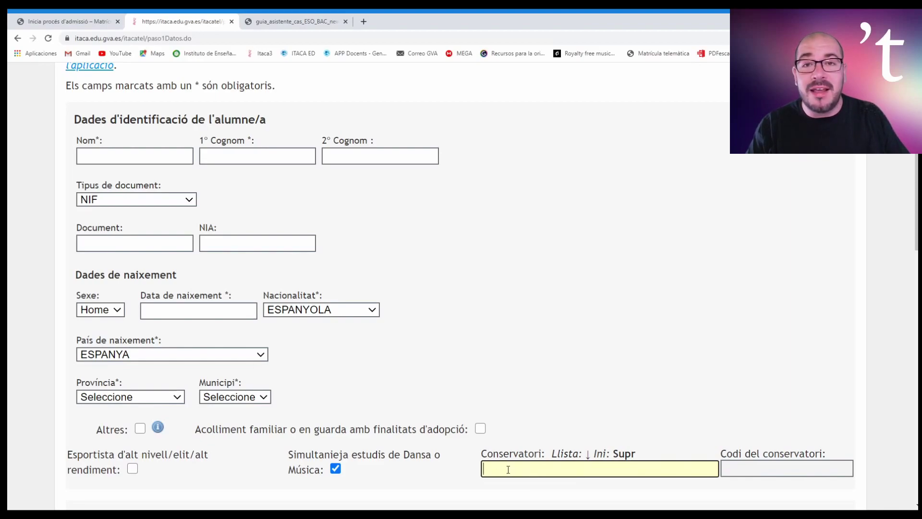
click(335, 470)
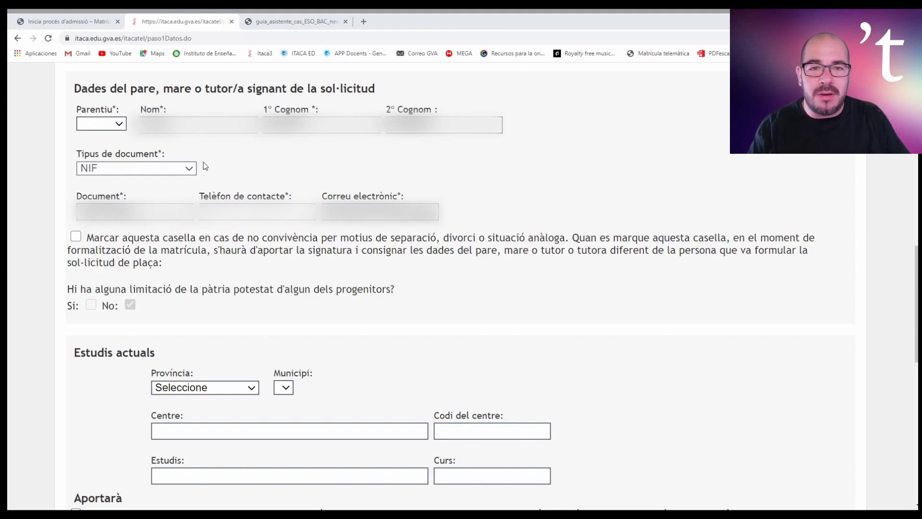
Try the signing guardian's relationship options, including Mare and Tutora, and leave Parentiu set to Pare
click(119, 125)
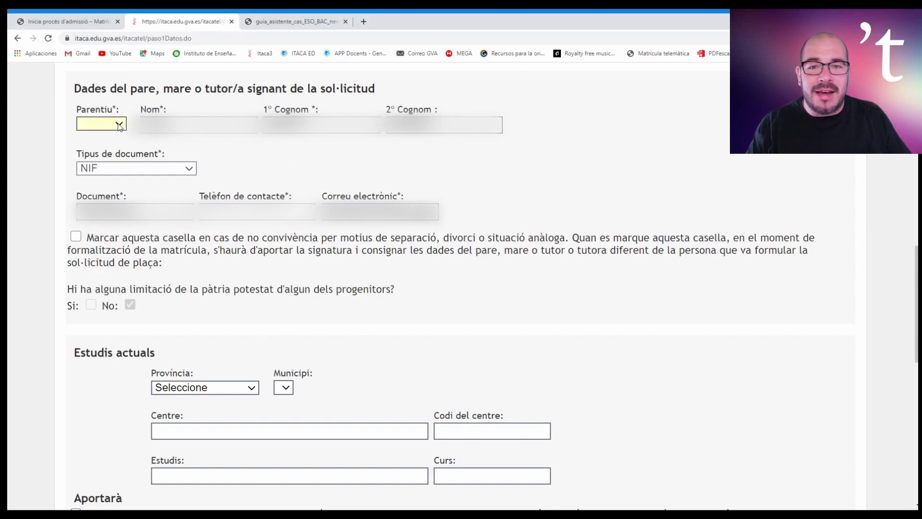
click(99, 155)
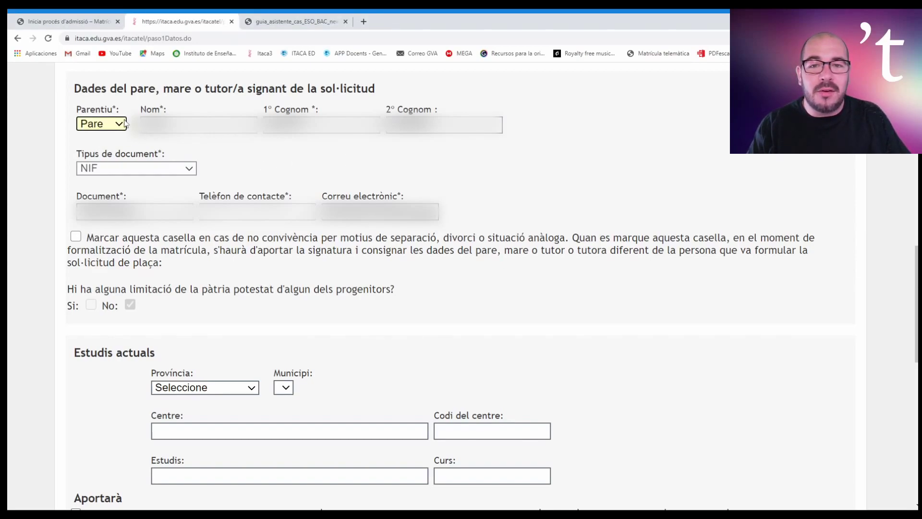
click(119, 125)
click(109, 164)
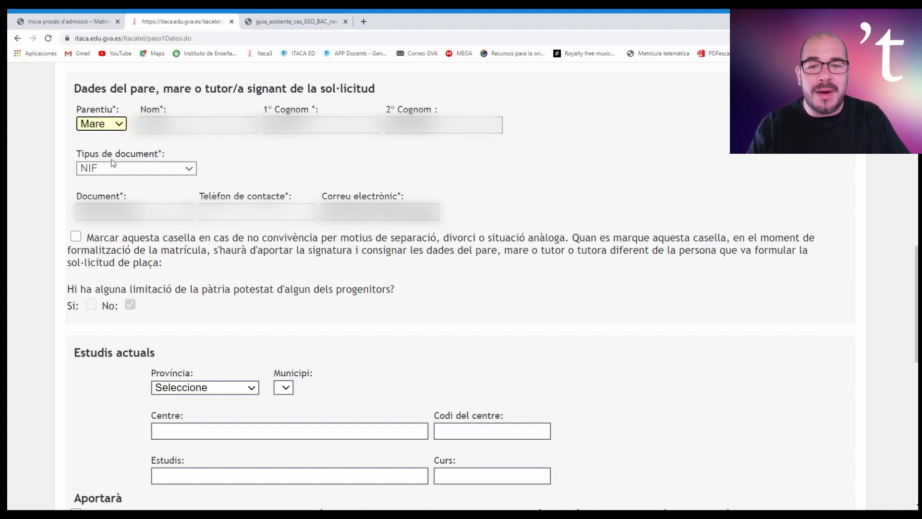
click(111, 175)
click(119, 125)
click(112, 187)
click(115, 125)
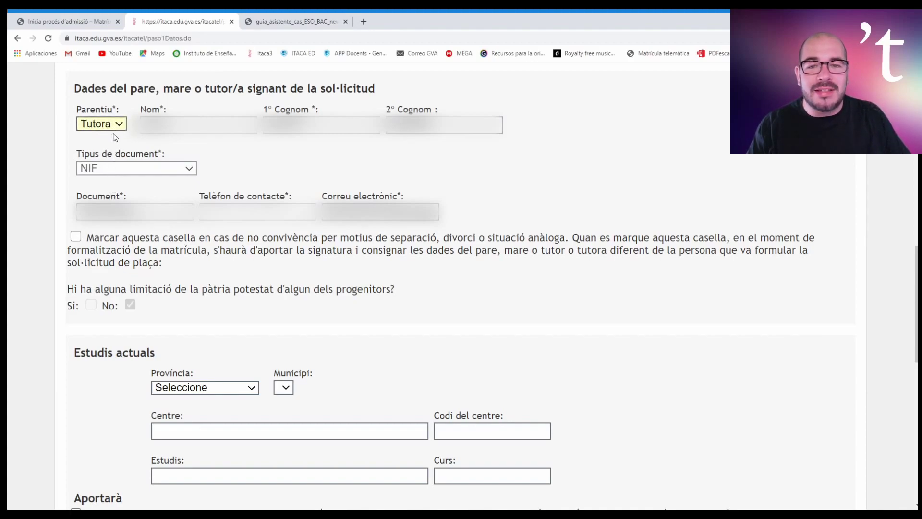
click(99, 156)
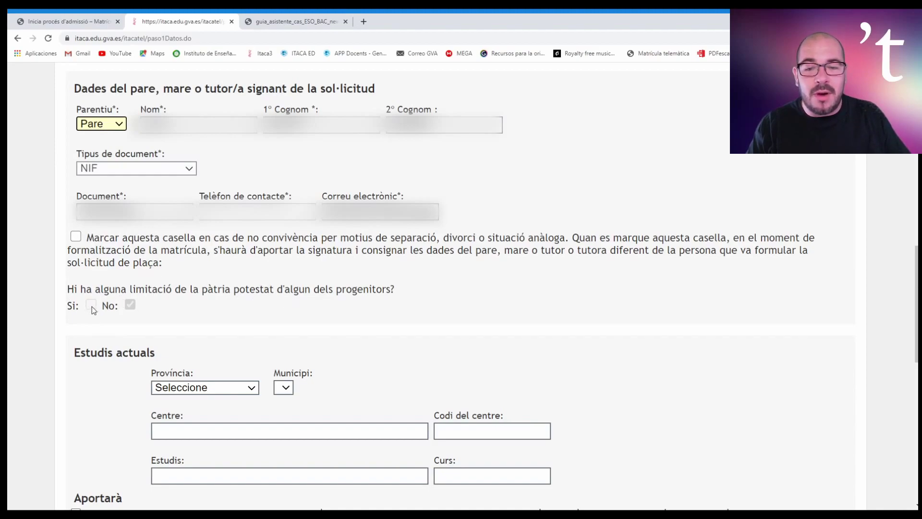
Set the province to ALACANT and the municipality to ELX for the student's current studies
middle_click(379, 313)
middle_click(380, 312)
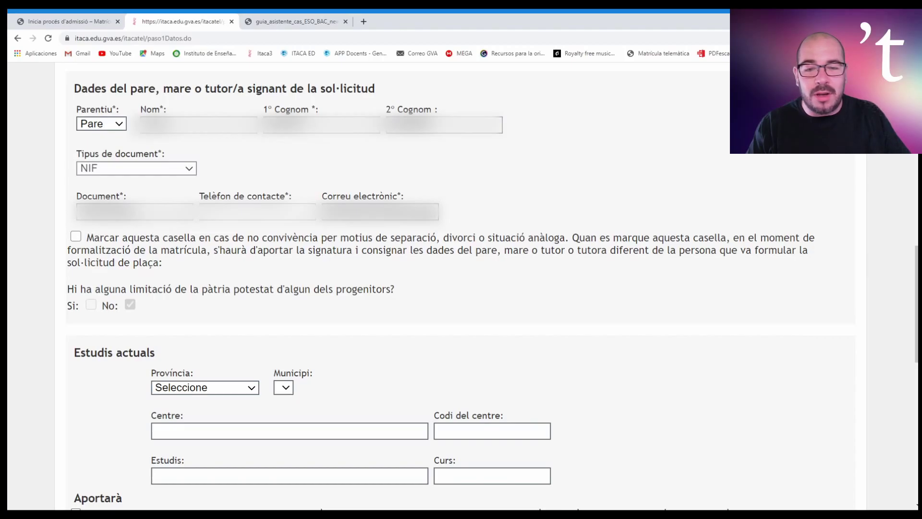
scroll(199, 93, down, 5)
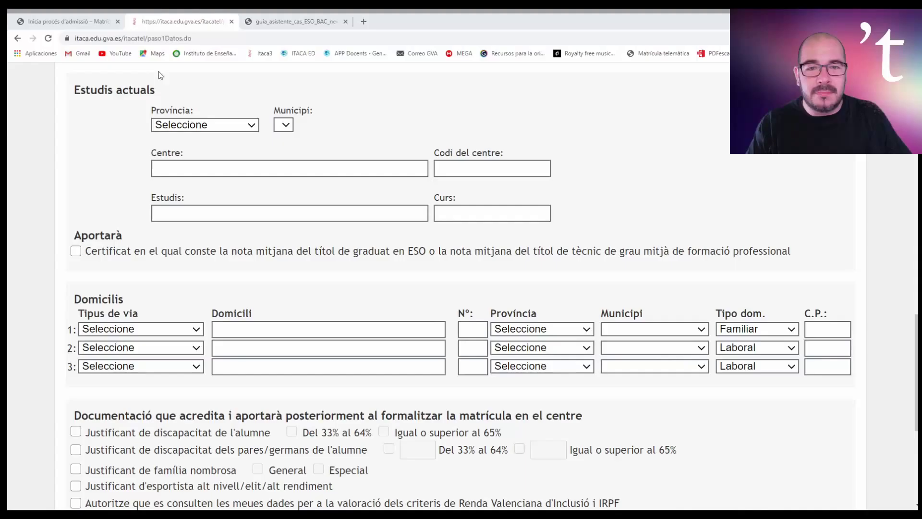
click(252, 126)
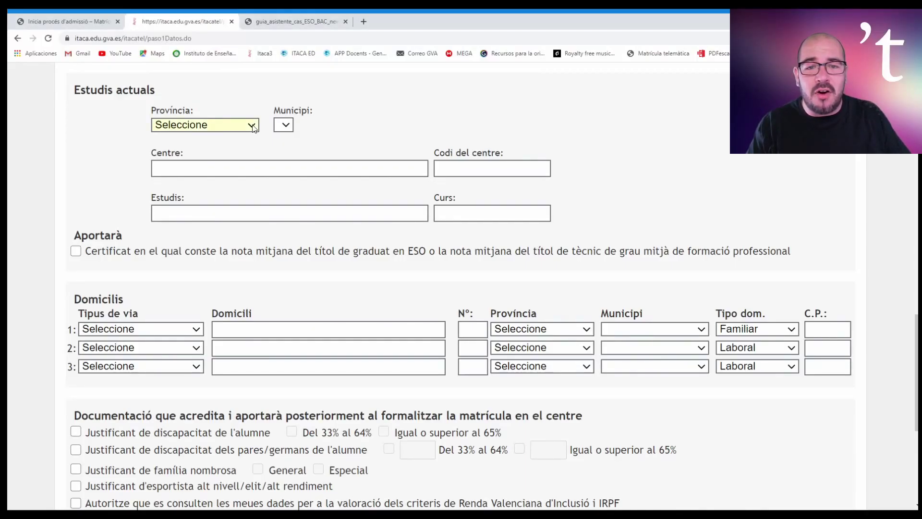
click(215, 151)
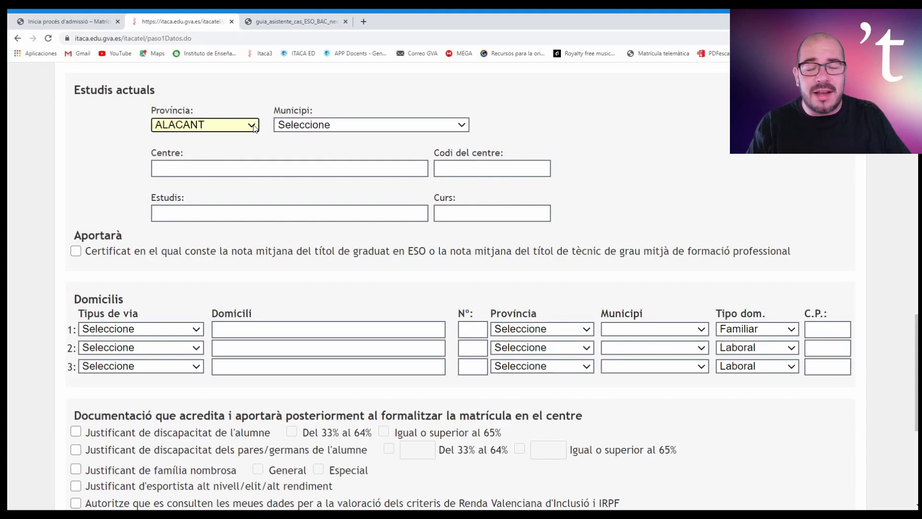
click(462, 127)
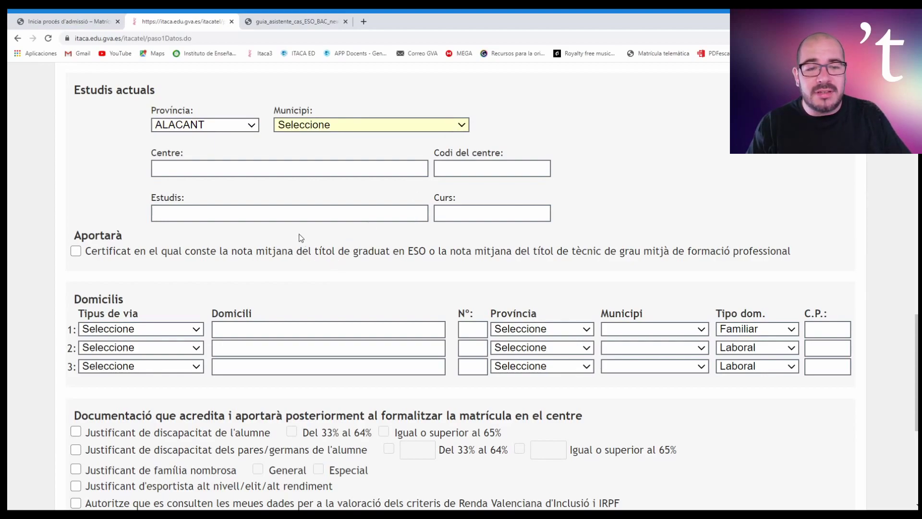
text(elx)
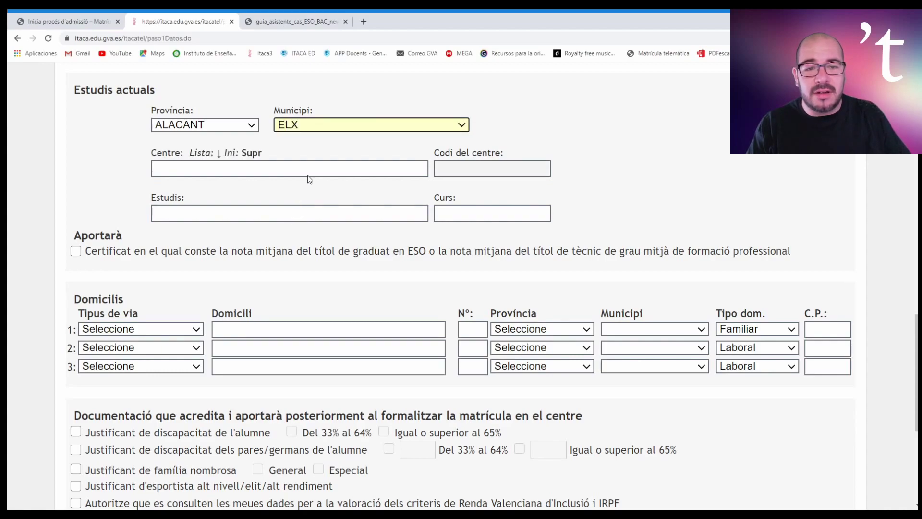
Choose IES ASUNCIÓN DE NUESTRA SEÑORA as the student's current school
click(156, 168)
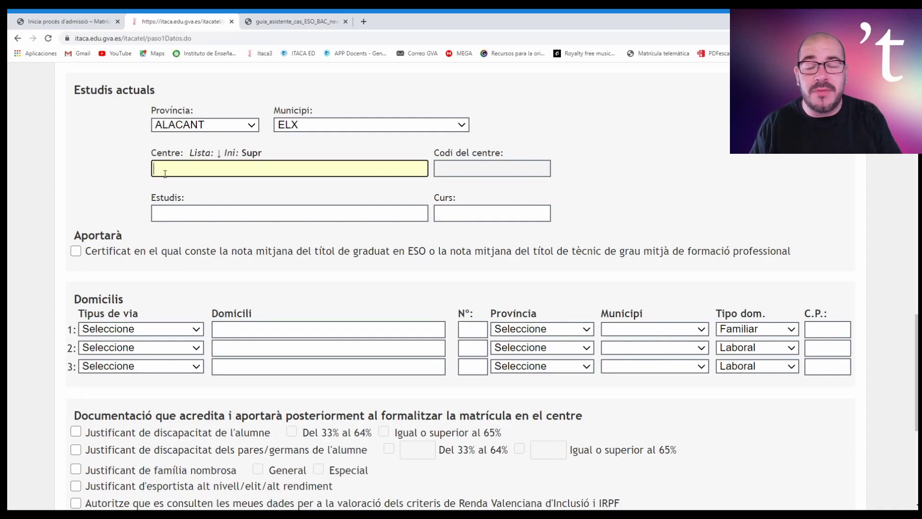
key(Down)
text(IES)
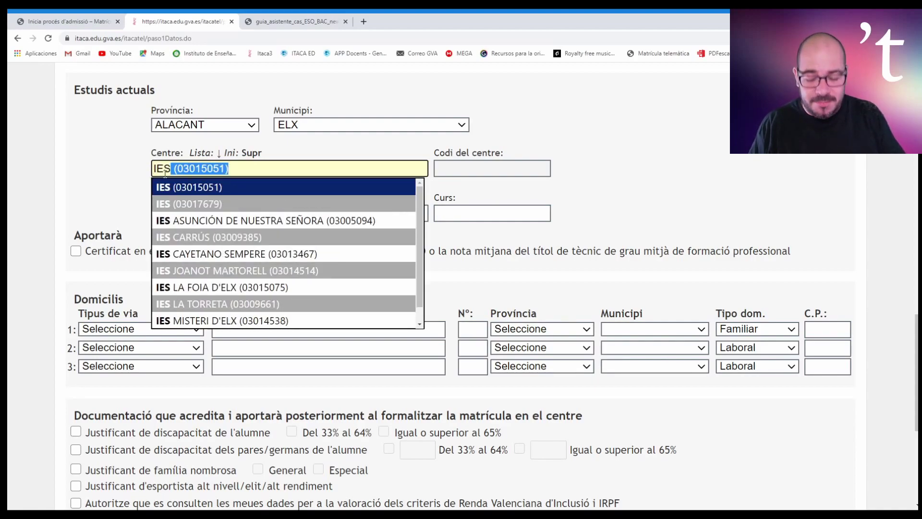
text( ASUNCIÓN DE NUESTRA SEÑORA)
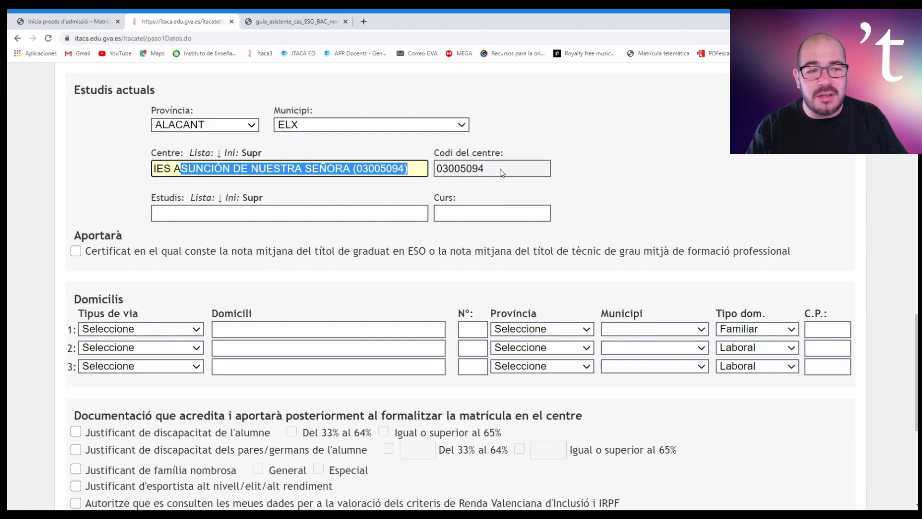
Set the current studies to Educació Secundària Obligatòria and the course to 4ESO (PR4)
click(161, 216)
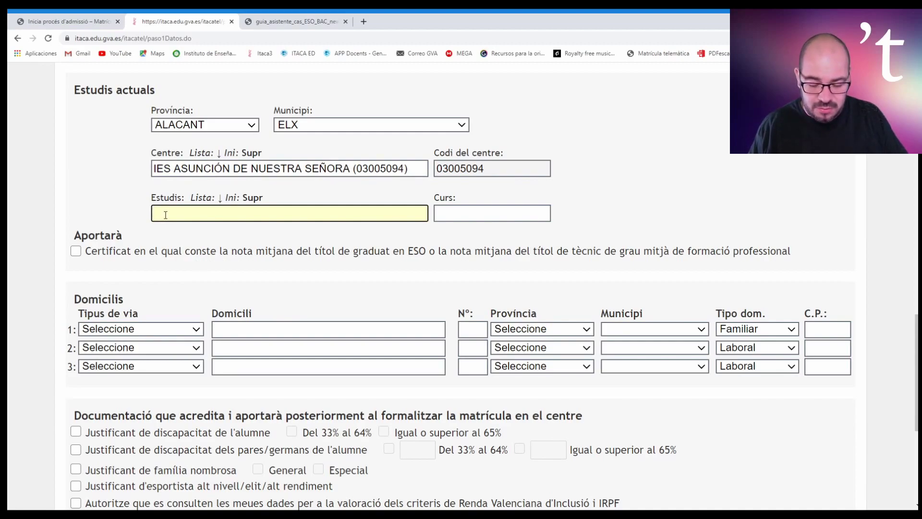
text(EDUCACIó Secundària Obligatòria)
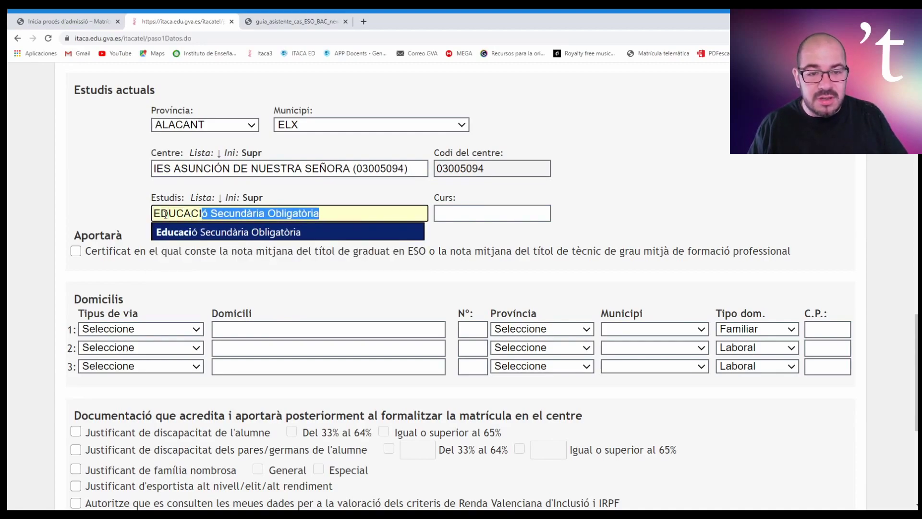
key(Return)
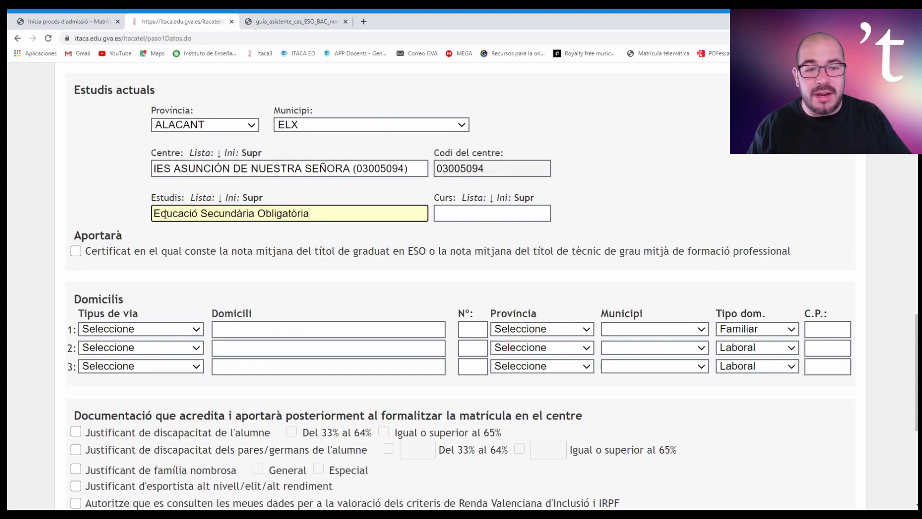
click(451, 212)
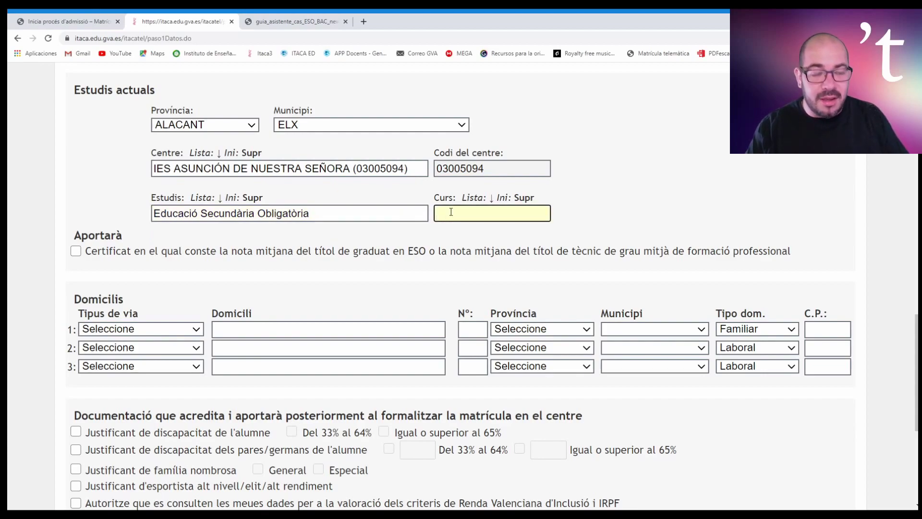
text(4ESO (PR4)
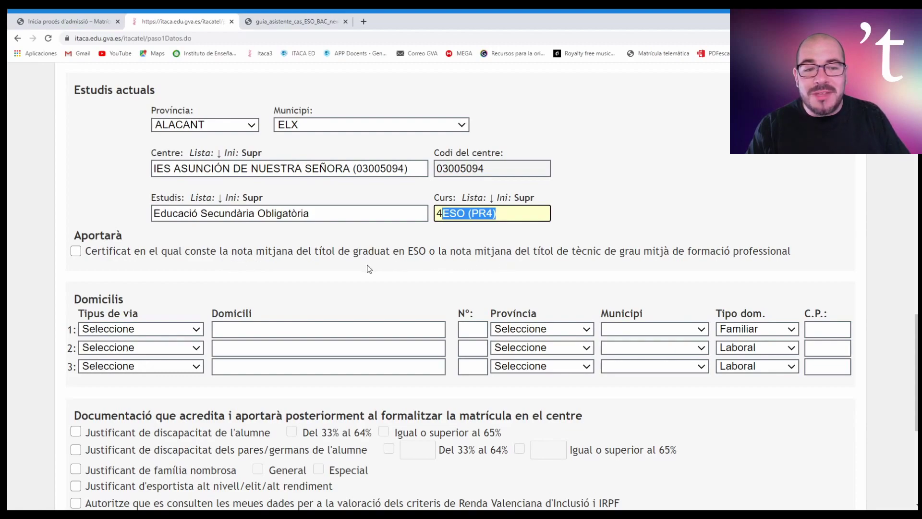
Review the ESO and grau mitjà wording under Aportarà, and mark that the average-grade certificate will be provided
drag(316, 250, 430, 253)
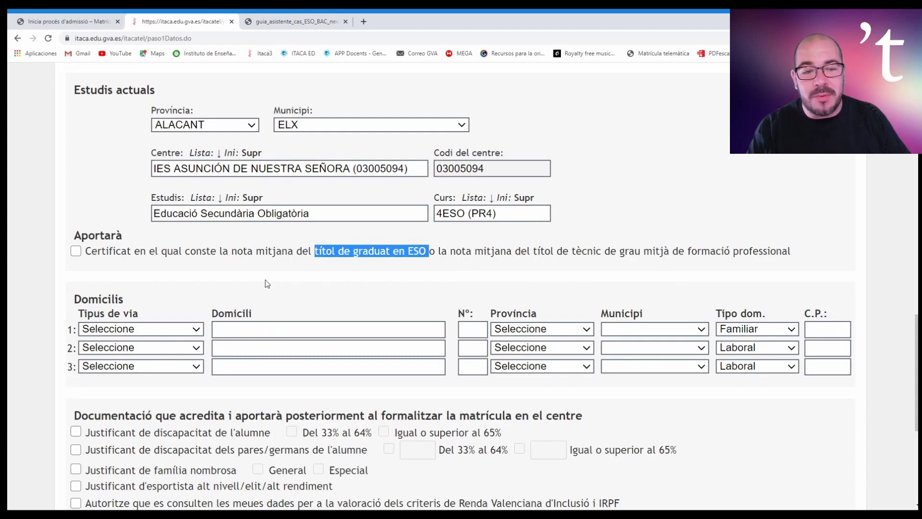
click(480, 250)
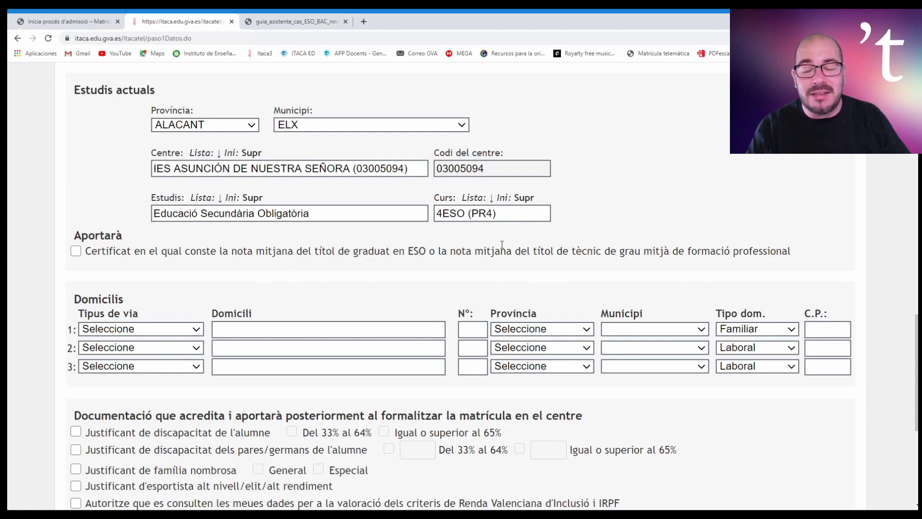
drag(533, 250, 791, 252)
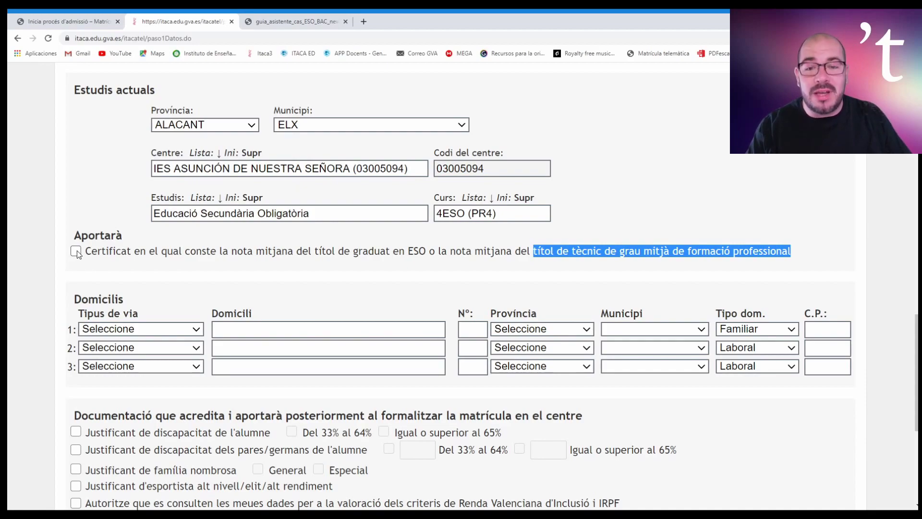
click(76, 250)
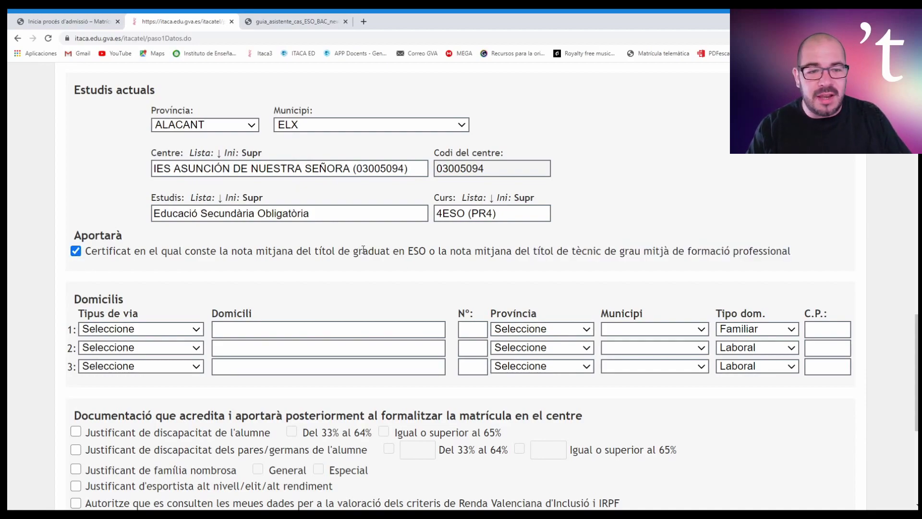
Try street types such as AVINGUDA, BLOC and BULEVARD for the first address, and set its Tipus de via to CARRER
middle_click(306, 273)
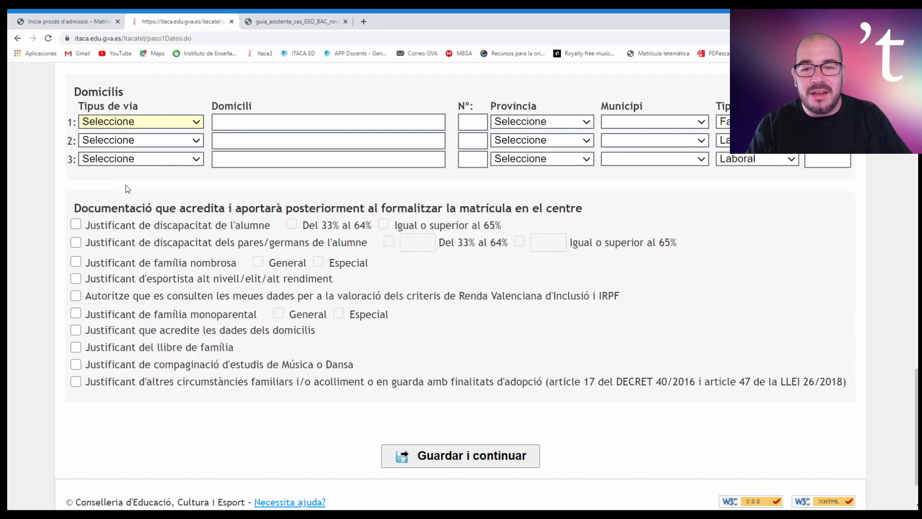
click(110, 224)
click(196, 123)
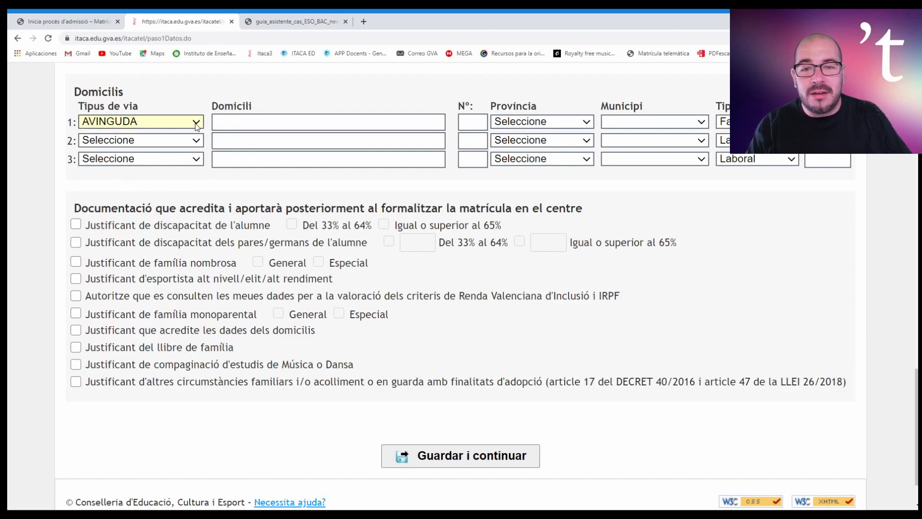
click(144, 266)
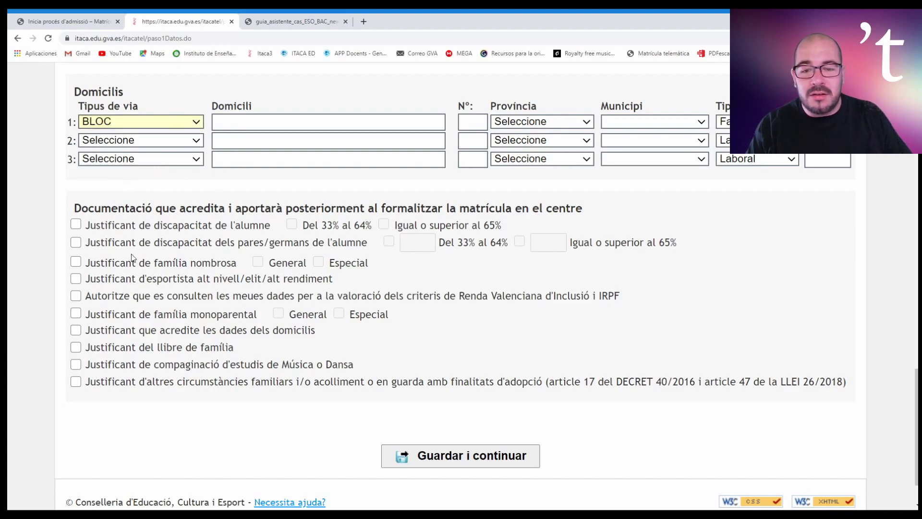
key(Down)
click(201, 123)
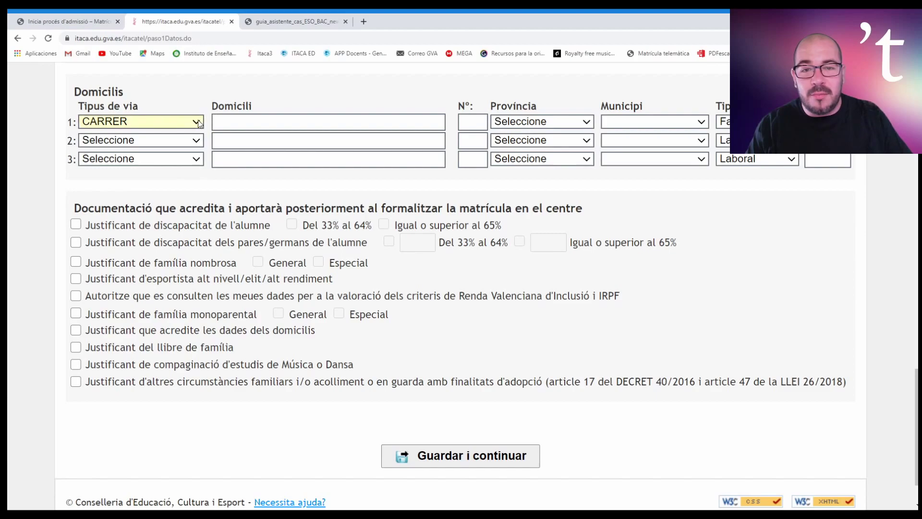
click(149, 309)
click(197, 124)
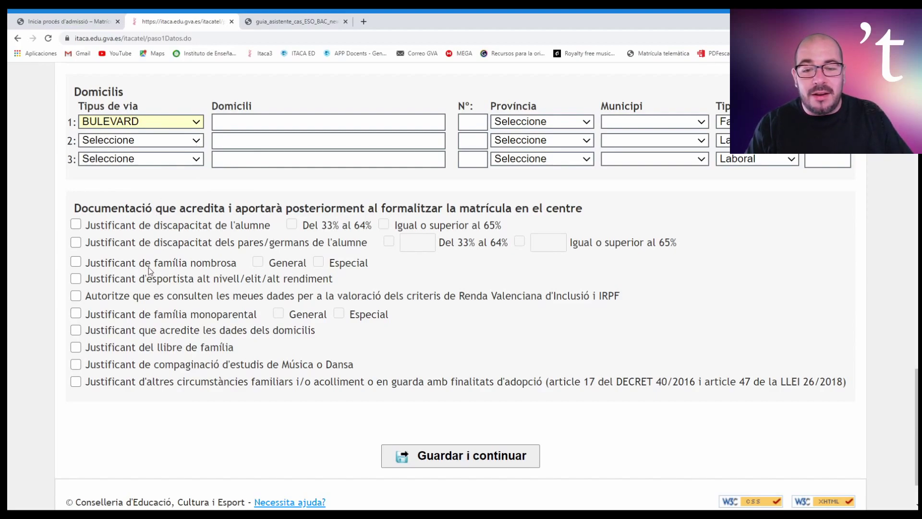
click(114, 346)
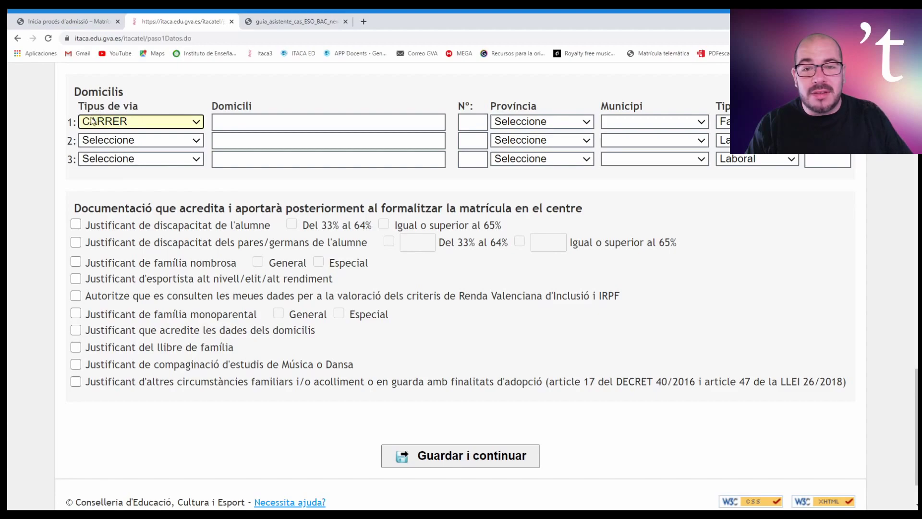
Set the first address's Província and Municipi to ALACANT, leaving its street name and number blank
click(224, 123)
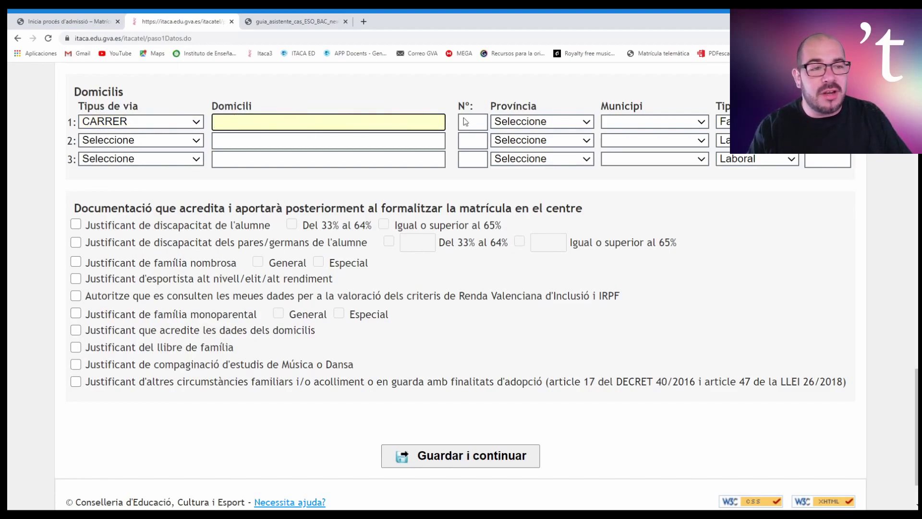
click(589, 126)
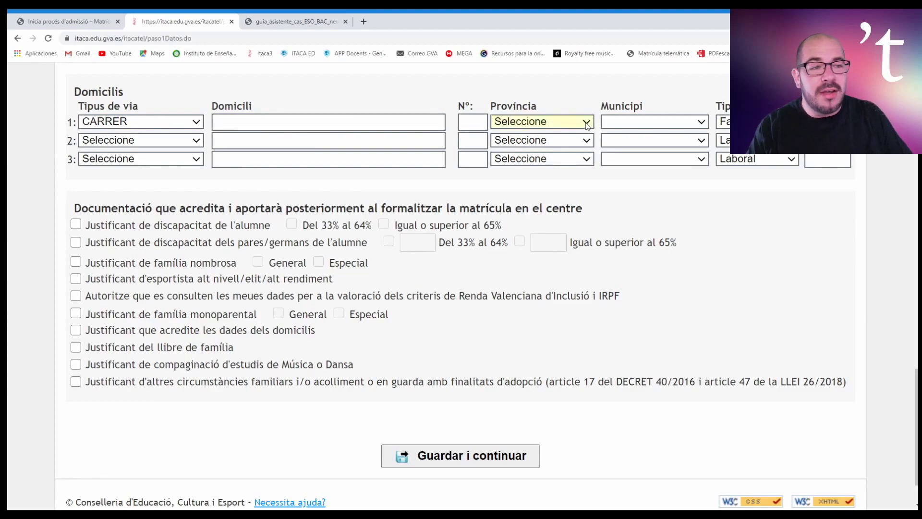
click(555, 150)
click(701, 121)
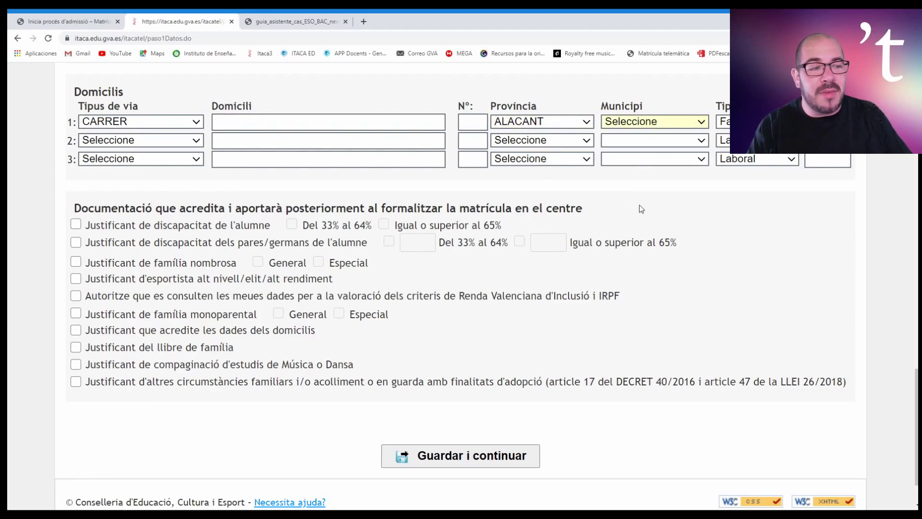
key(Down)
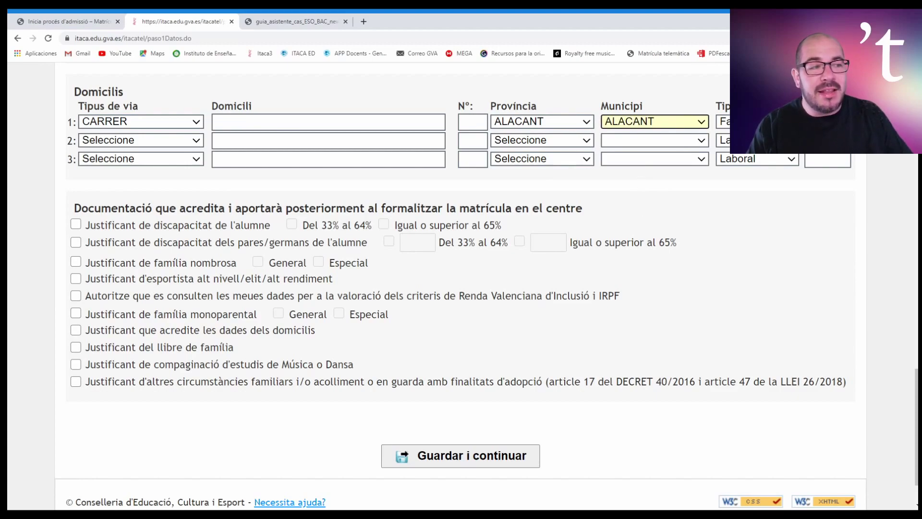
Try Laboral as the first address's type and switch it back to the original option
key(Tab)
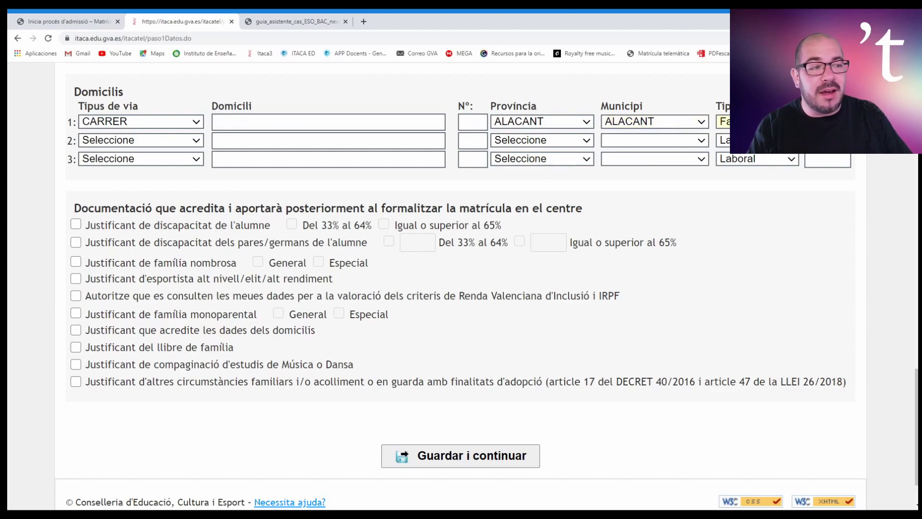
key(Down)
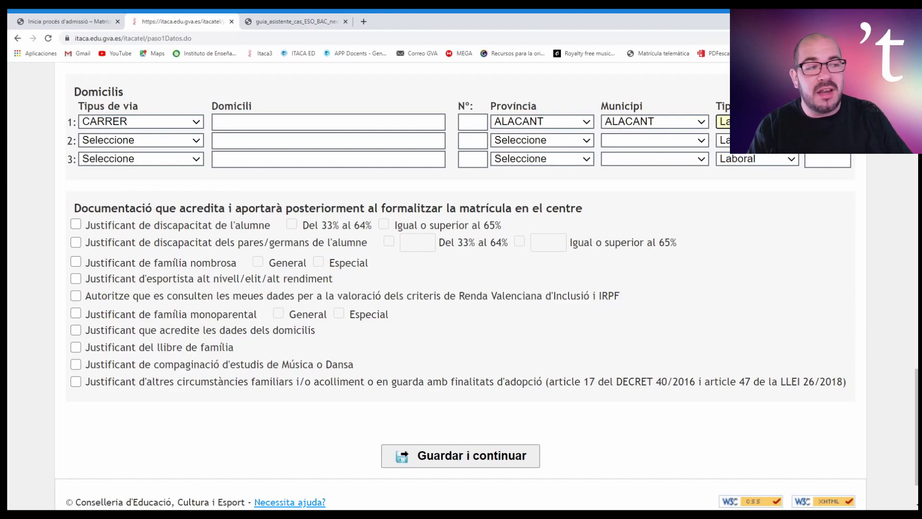
key(Up)
key(Tab)
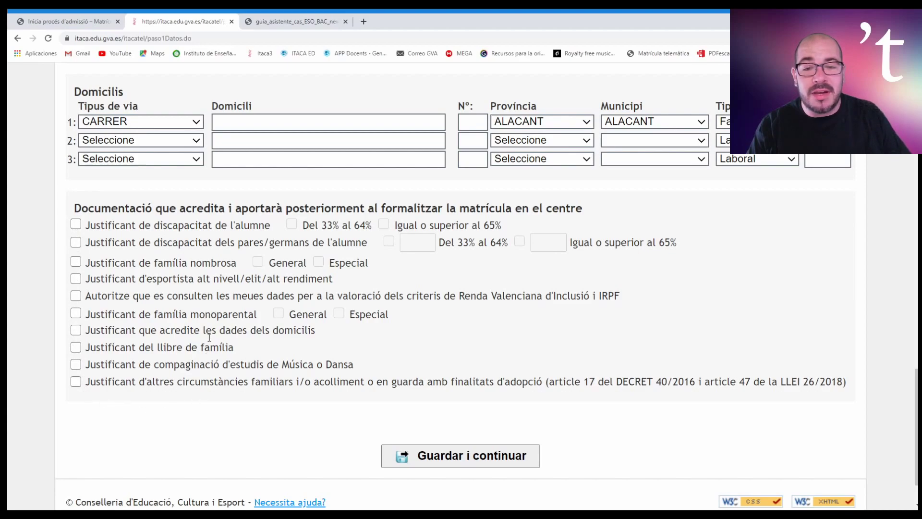
Try the student disability certificate with its Igual o superior al 65% and Del 33% al 64% options, and clear it again
drag(74, 206, 281, 201)
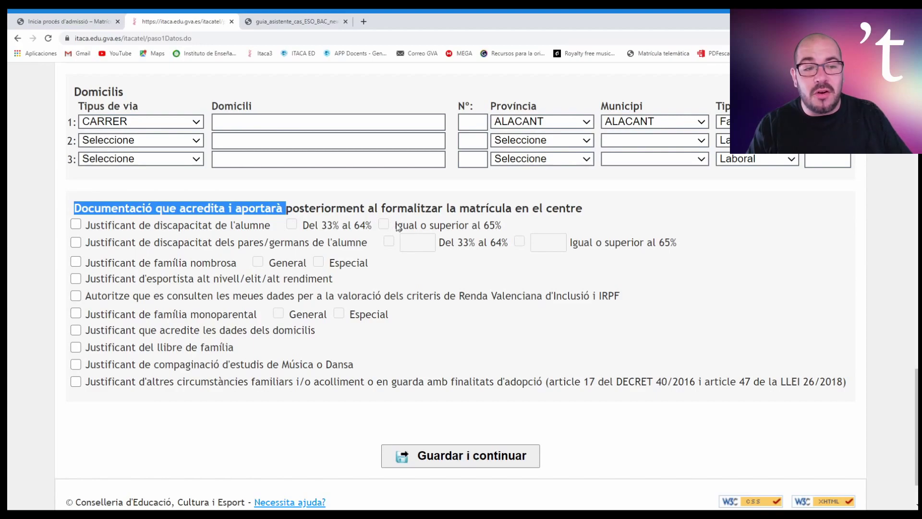
click(75, 224)
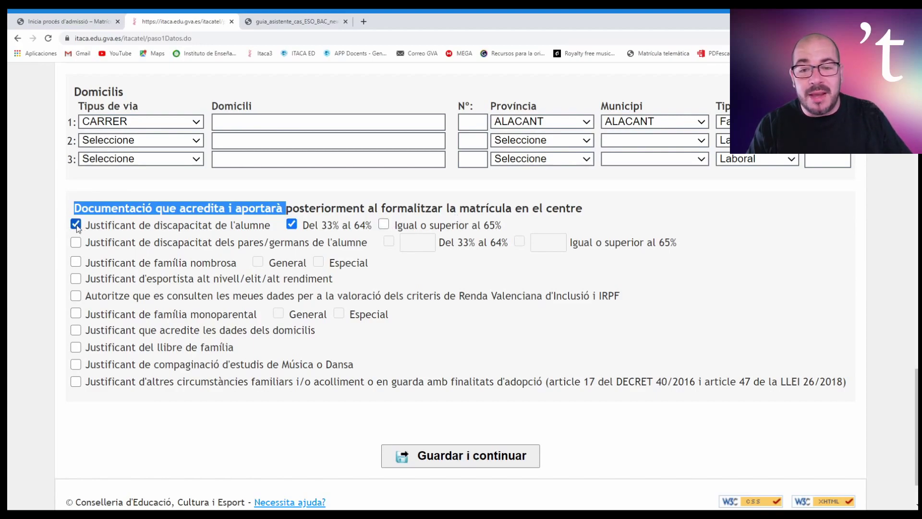
click(384, 225)
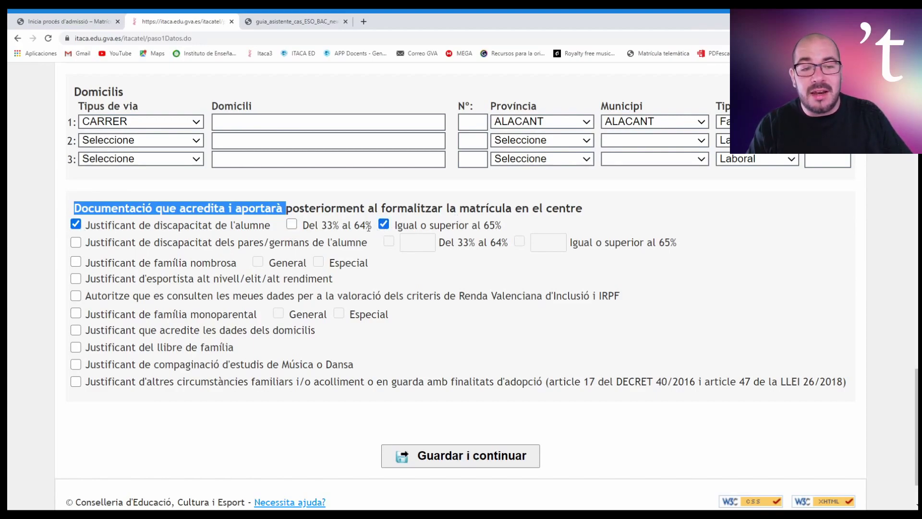
click(292, 224)
click(76, 224)
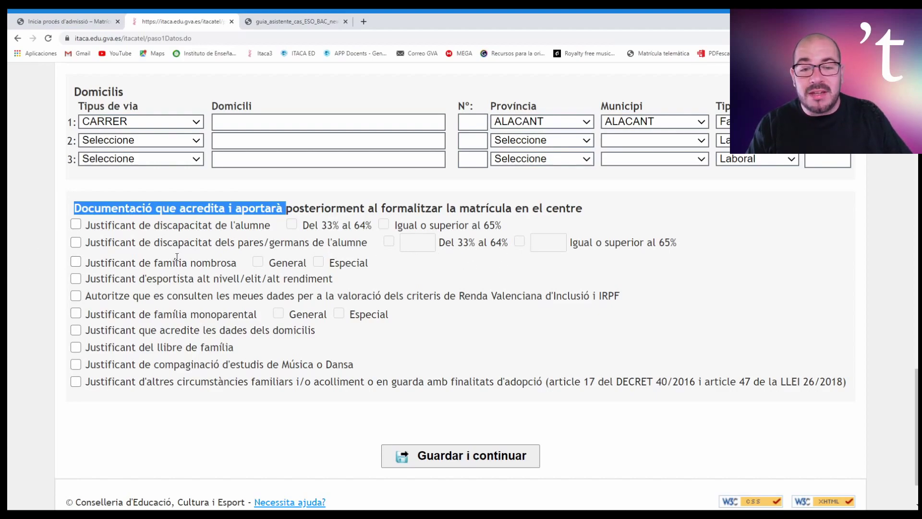
Try the Renda Valenciana d'Inclusió and IRPF consultation authorization and the single-parent family certificate, and leave both unchecked
click(76, 296)
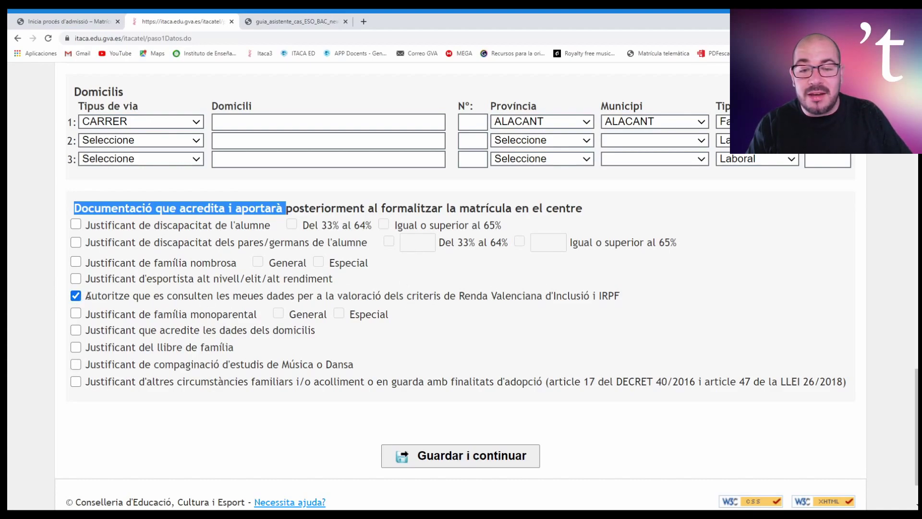
click(76, 314)
click(75, 315)
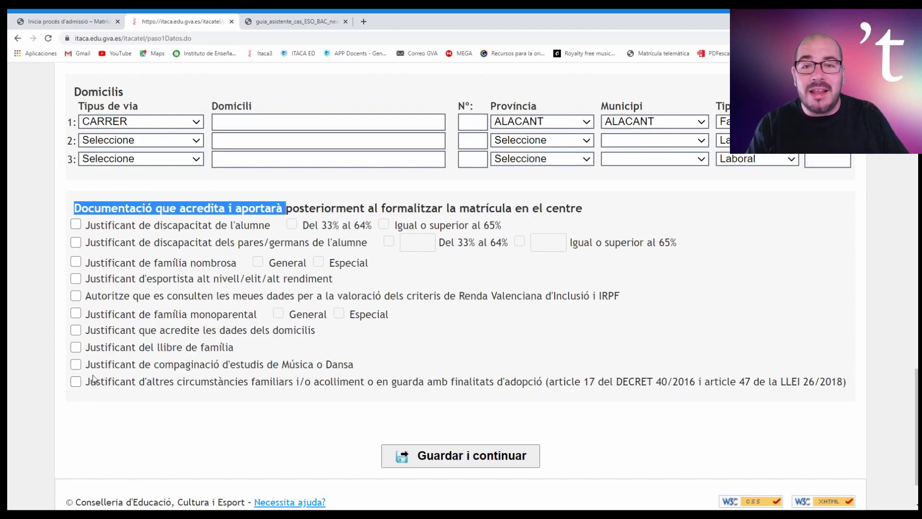
click(286, 210)
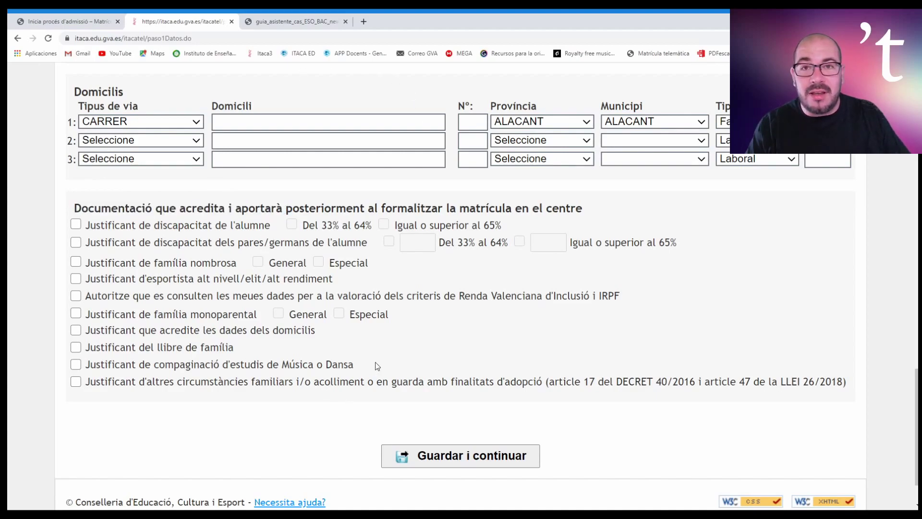
Save the applicant data, continue to the Formulari de peticions, and review its study codes and preference list controls
click(452, 456)
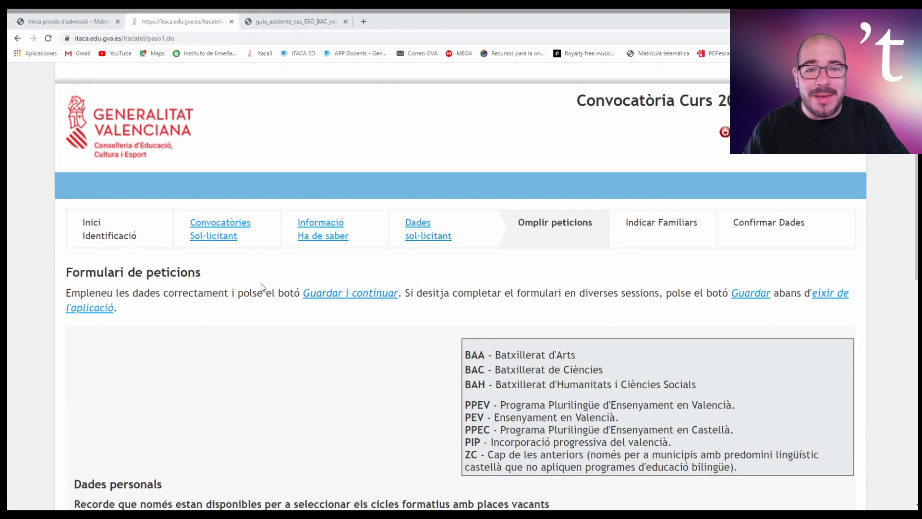
scroll(348, 295, down, 3)
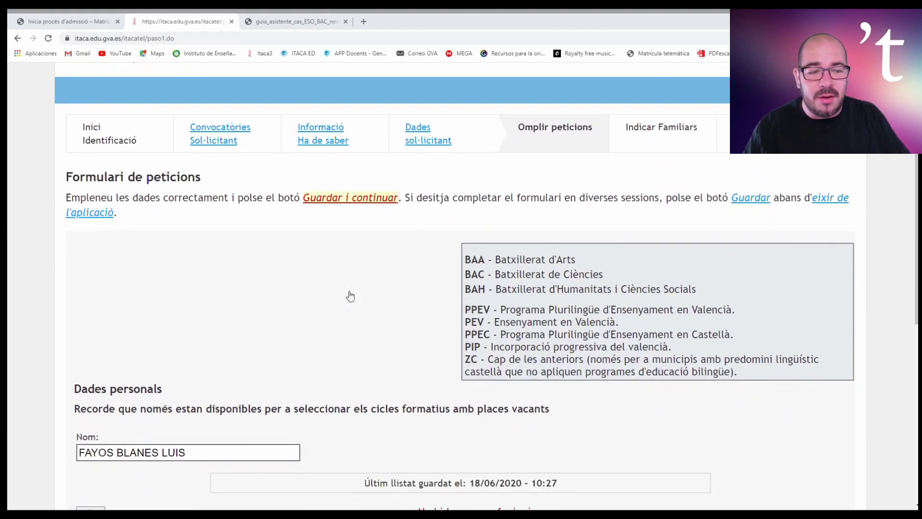
scroll(350, 296, down, 1)
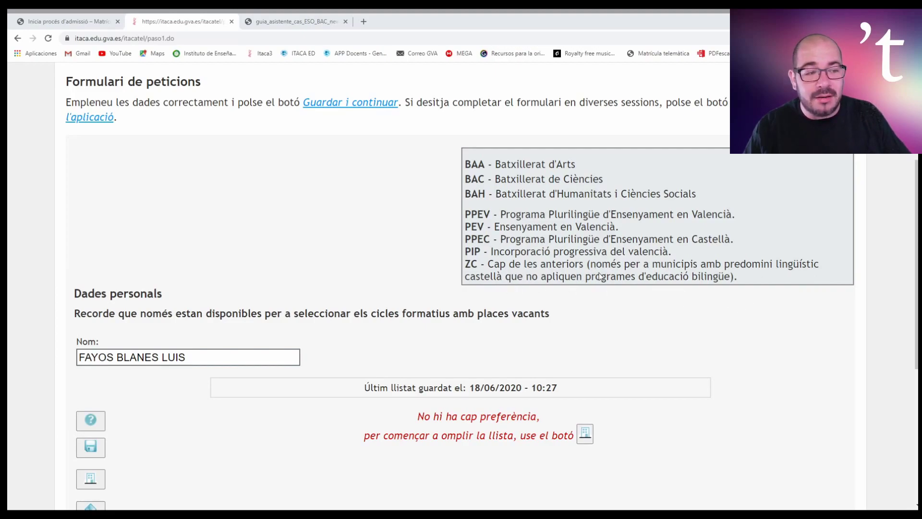
scroll(290, 210, down, 6)
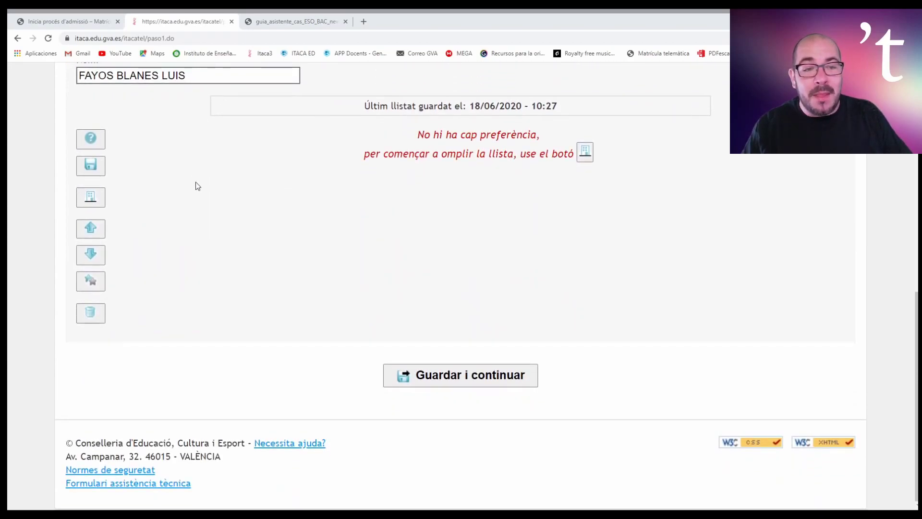
scroll(384, 168, up, 1)
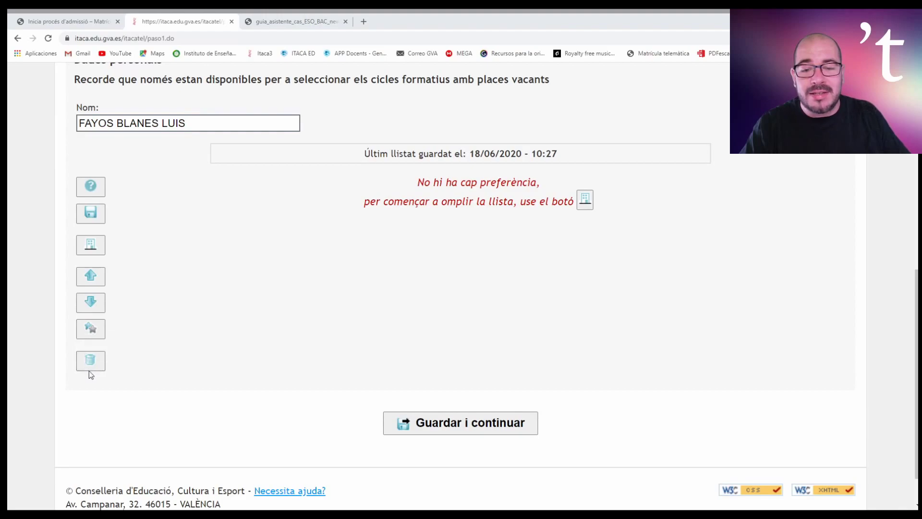
Start adding a centre to the preference list and expand the 1BAA, 1BAC and 1BAH branches under Batxillerat
click(92, 247)
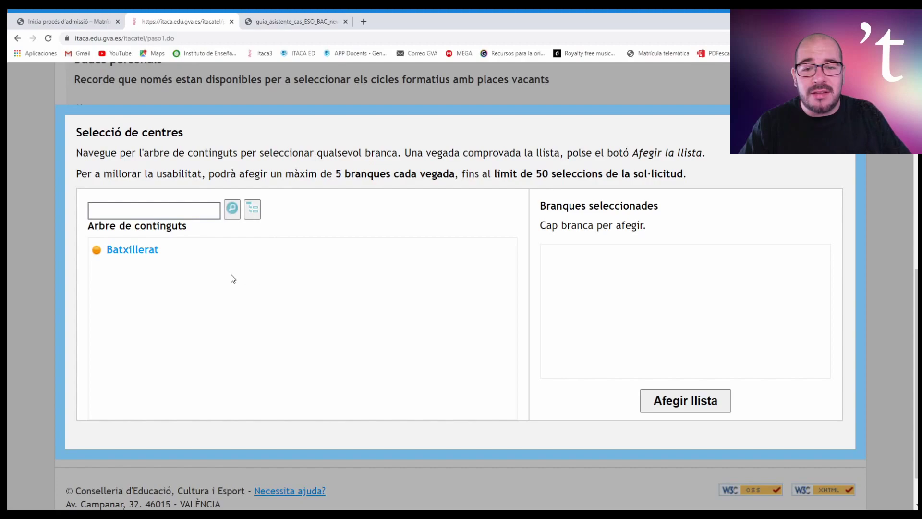
click(128, 251)
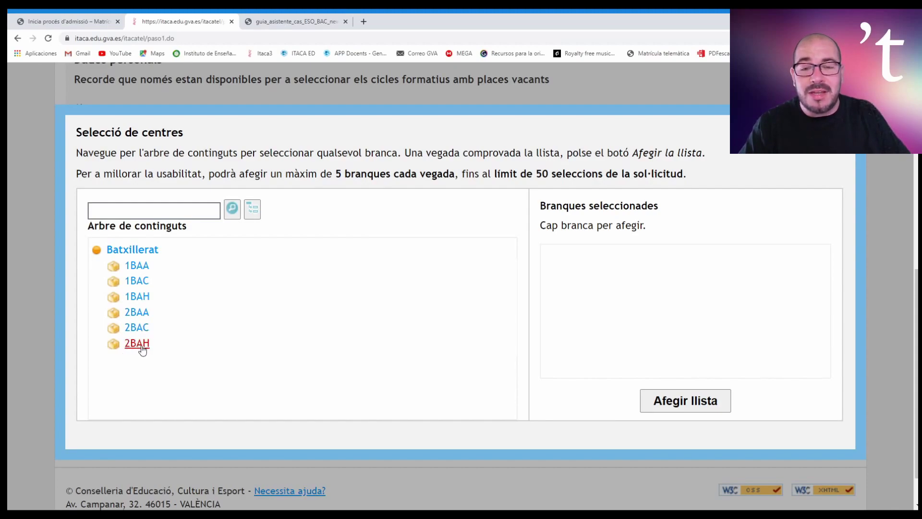
click(137, 267)
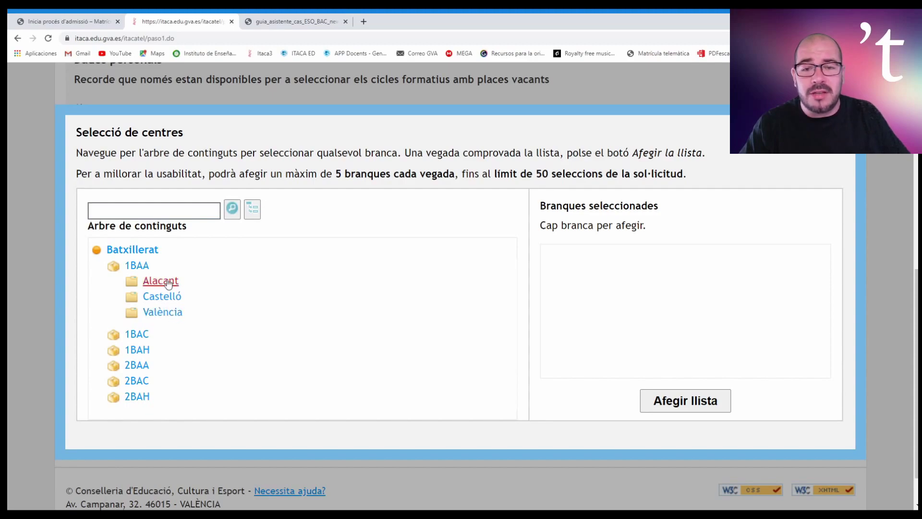
click(143, 335)
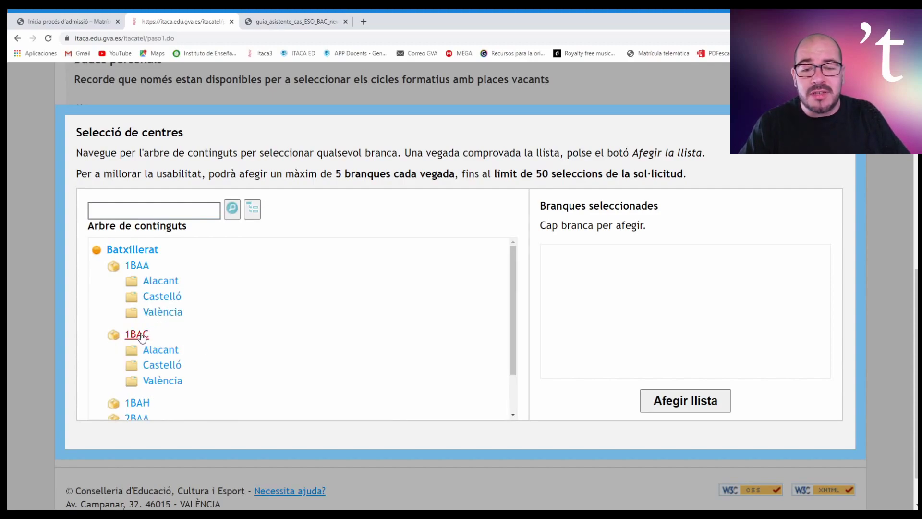
scroll(207, 322, down, 1)
click(143, 353)
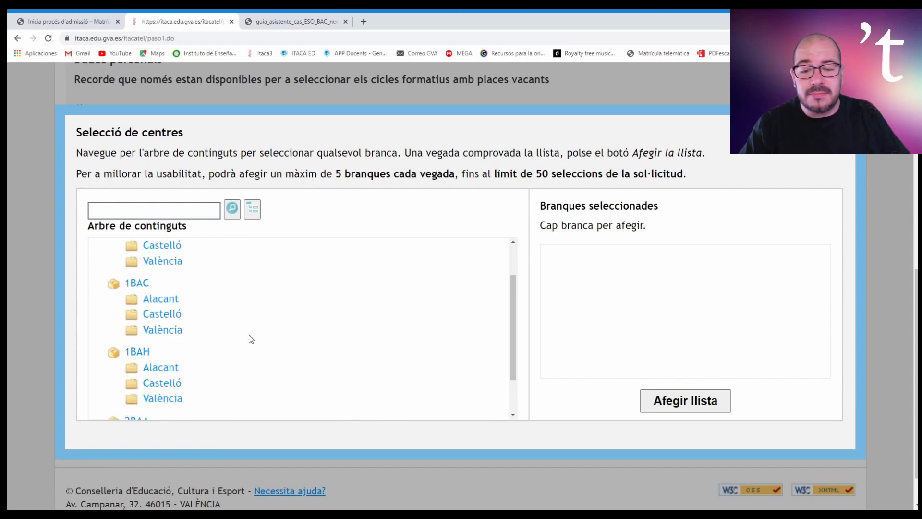
Examine the Batxillerat tree's province folders for each course, expanding 2BAA as well
scroll(247, 339, down, 1)
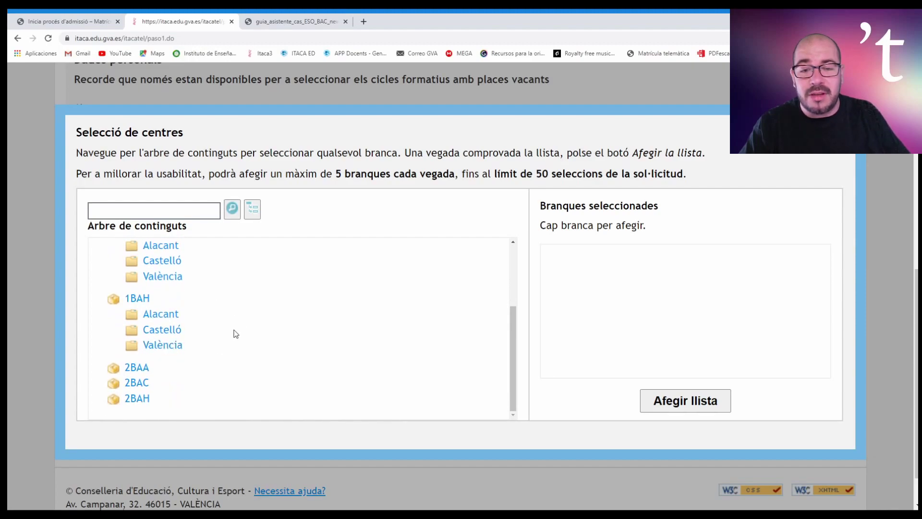
scroll(237, 331, up, 2)
scroll(237, 319, down, 1)
scroll(238, 319, up, 1)
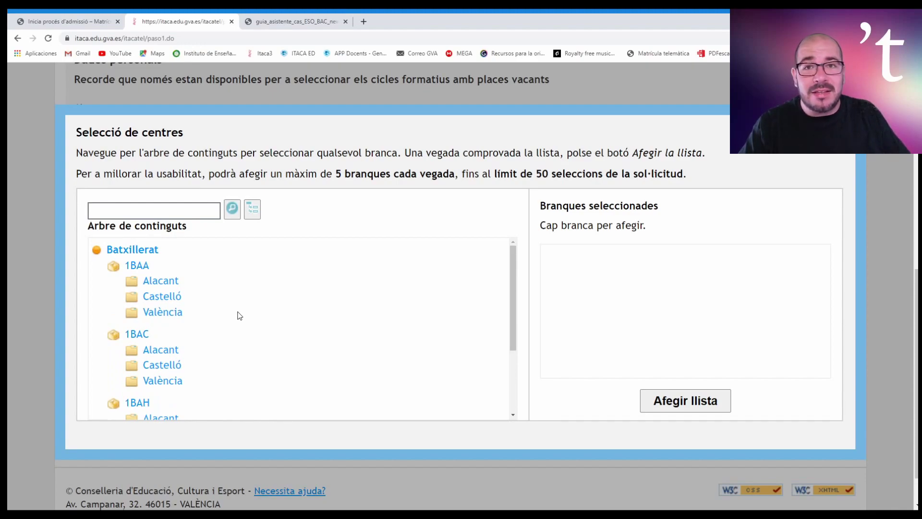
scroll(239, 315, down, 2)
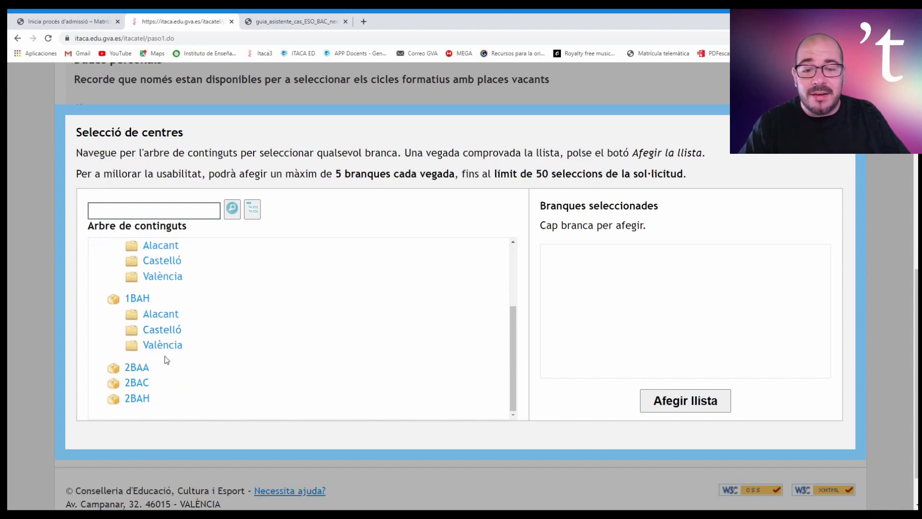
click(127, 376)
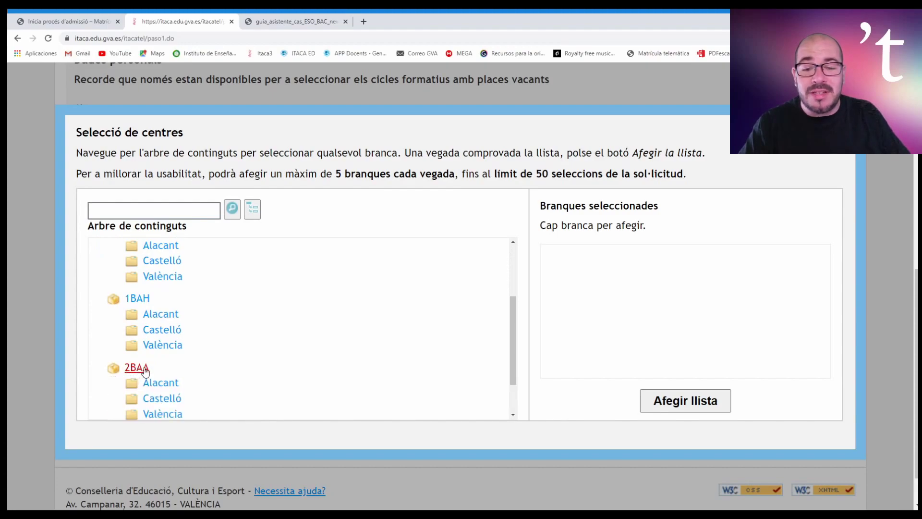
scroll(266, 362, down, 1)
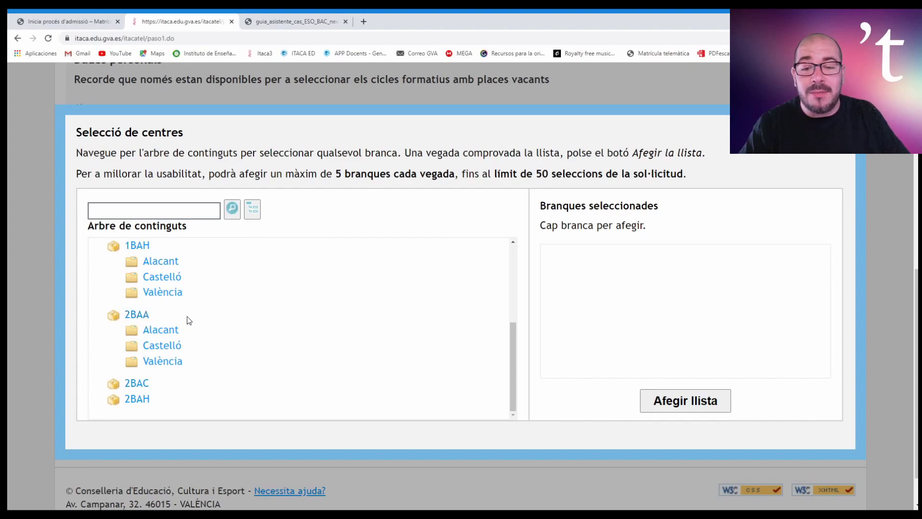
scroll(199, 335, up, 3)
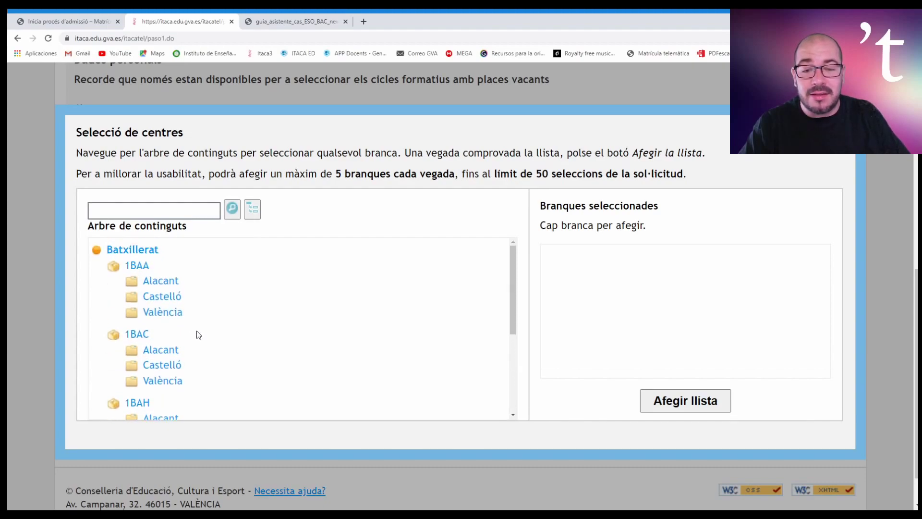
Select IES MISTERI D'ELX in ELX, Alacant, under 1BAA, and review the limits on how many branches can be added
click(160, 286)
scroll(202, 292, down, 2)
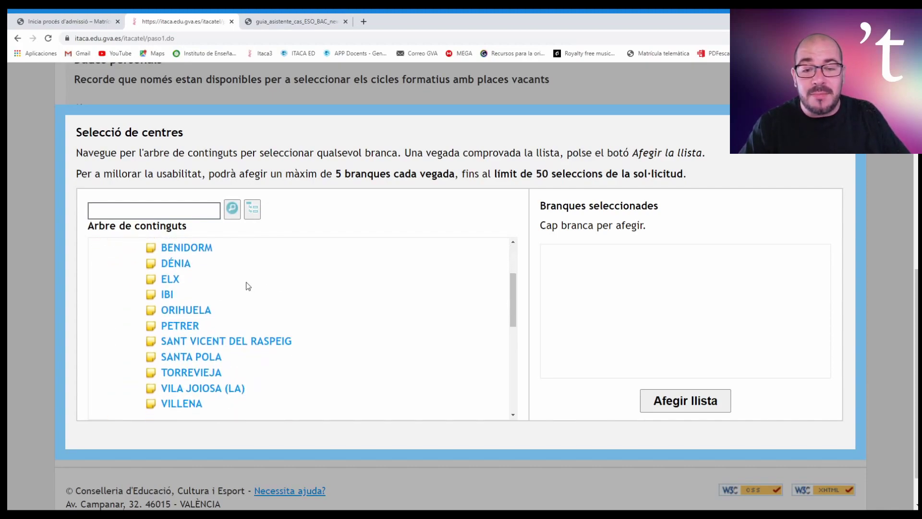
scroll(202, 292, up, 1)
scroll(186, 333, down, 1)
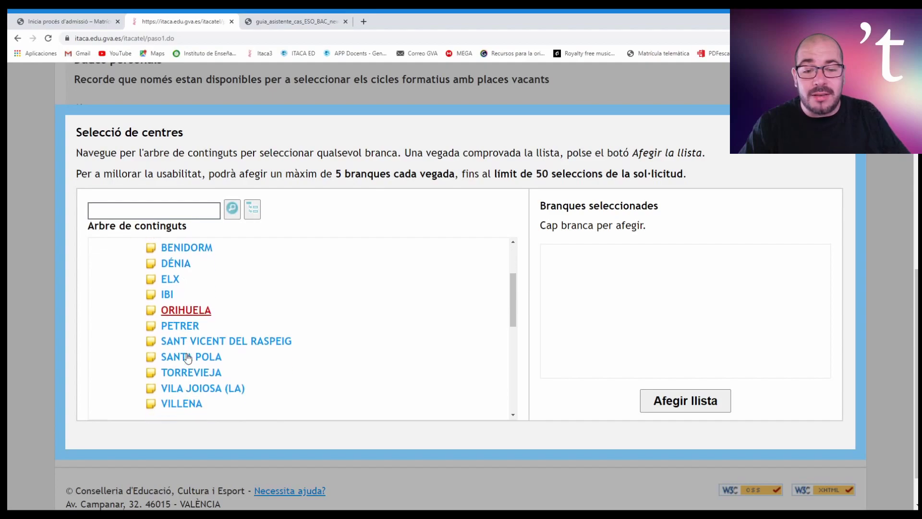
click(174, 281)
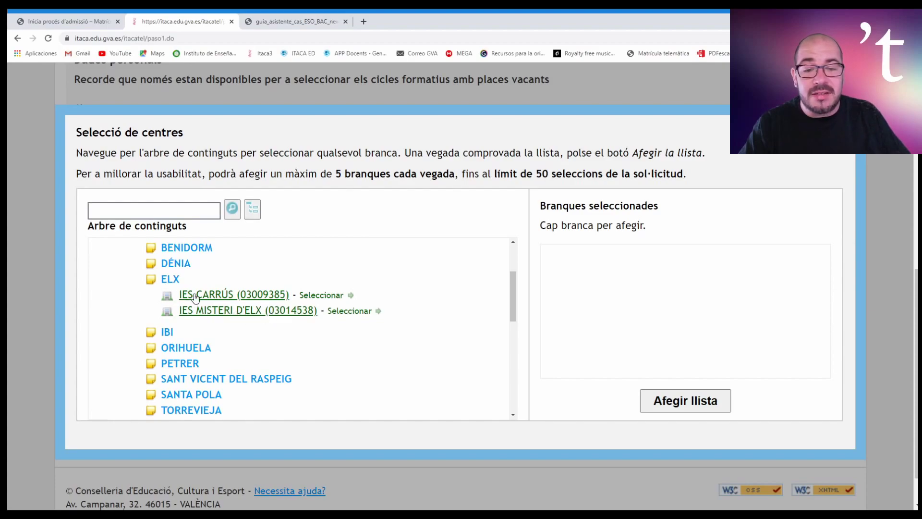
click(345, 313)
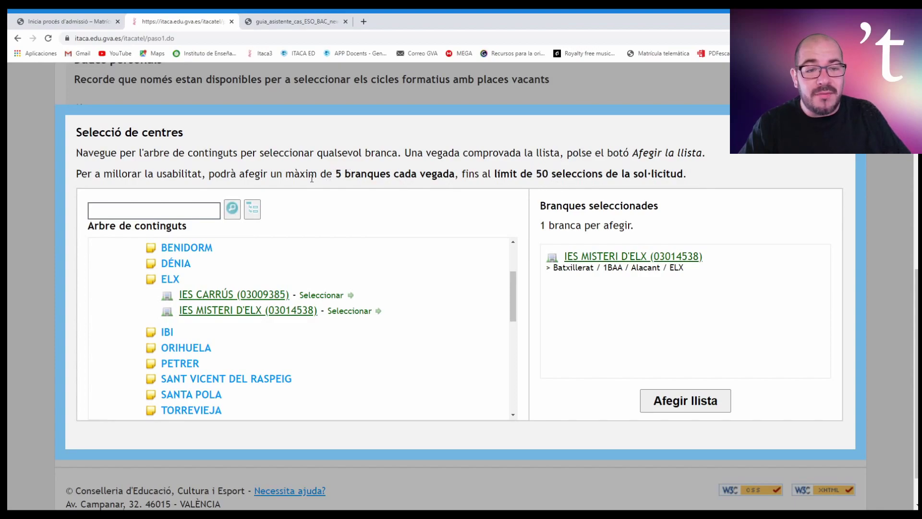
drag(274, 174, 688, 172)
click(703, 182)
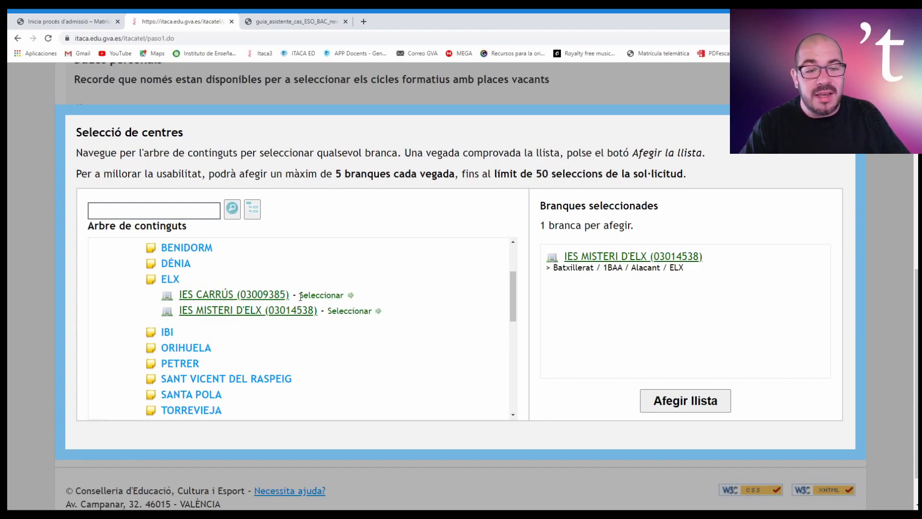
Select IES CARRÚS in ELX under 1BAA and collapse that course's ELX and Alacant folders
click(318, 297)
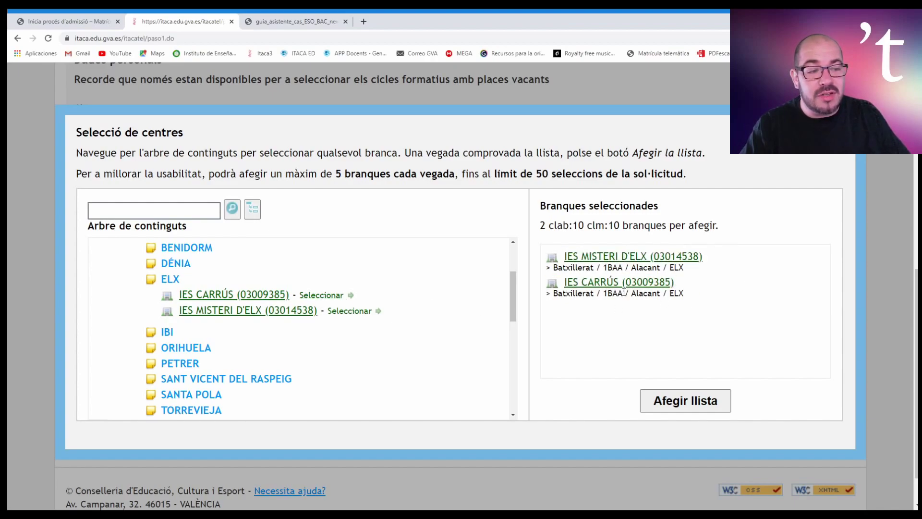
click(172, 282)
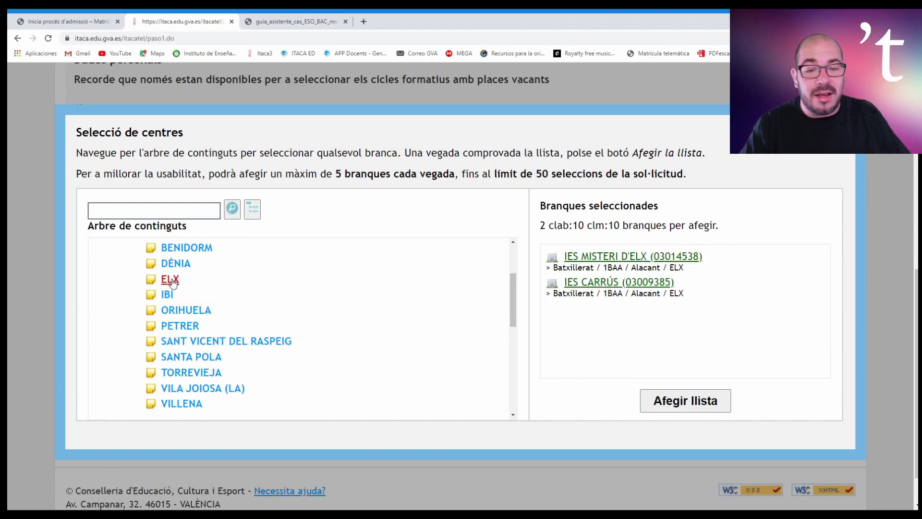
scroll(259, 292, up, 3)
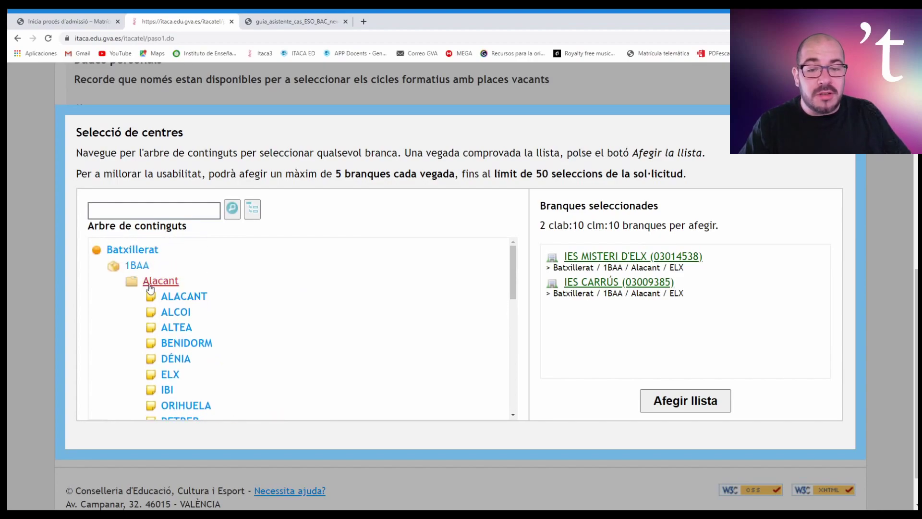
click(153, 283)
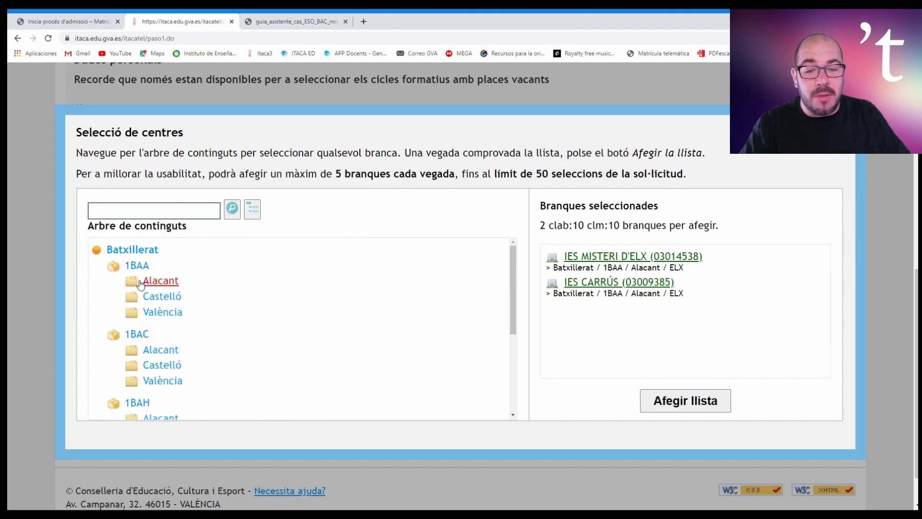
Select IES MISTERI D'ELX in ELX, Alacant, under the 1BAC course
scroll(196, 317, down, 1)
scroll(190, 305, down, 1)
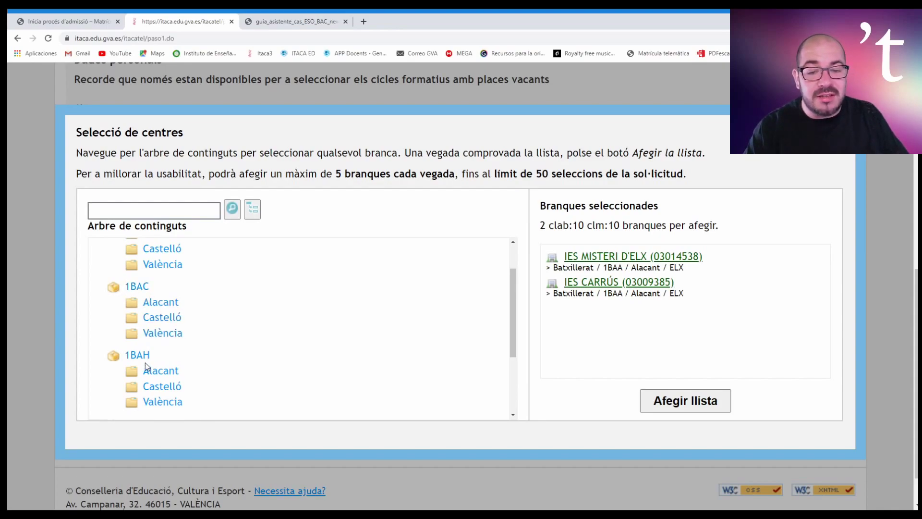
click(163, 305)
scroll(343, 324, down, 3)
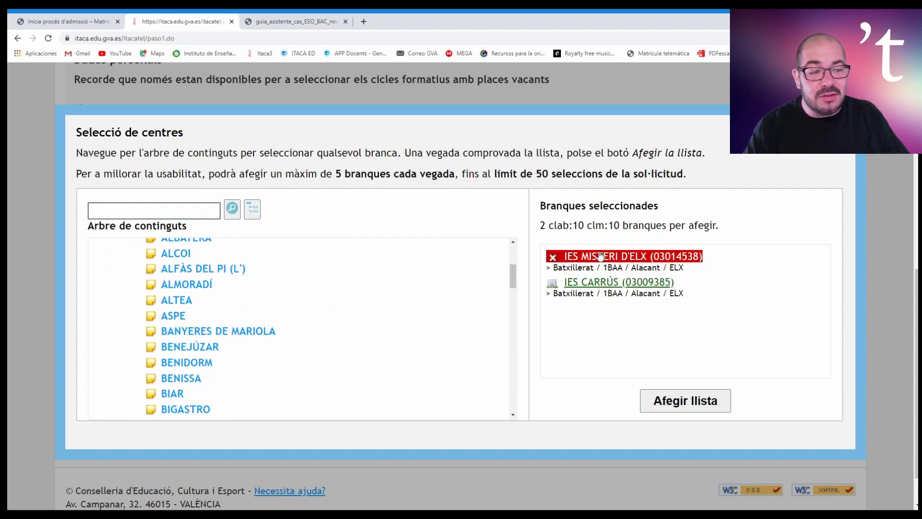
scroll(324, 330, down, 4)
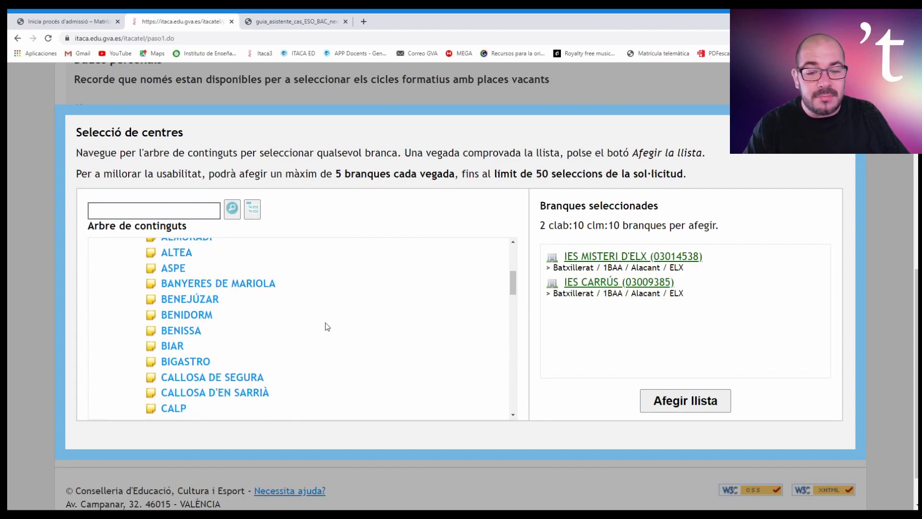
scroll(322, 313, down, 3)
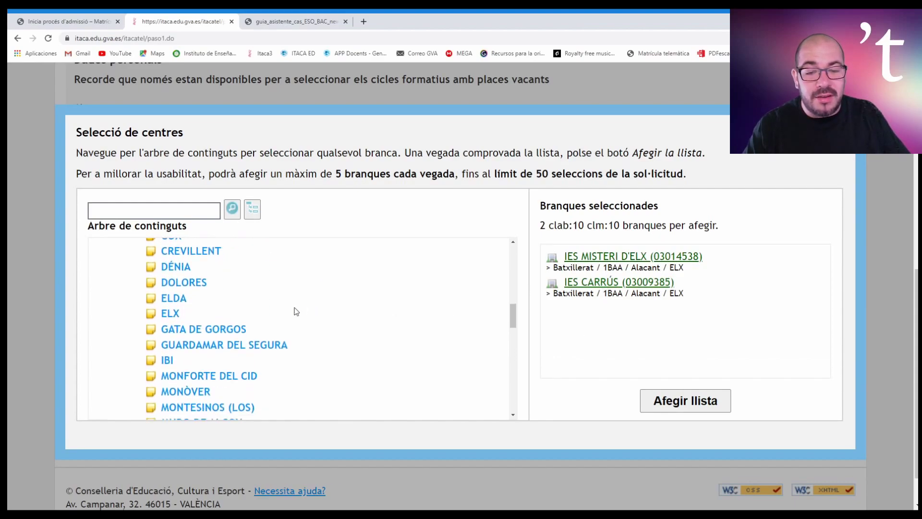
click(170, 279)
scroll(310, 271, down, 3)
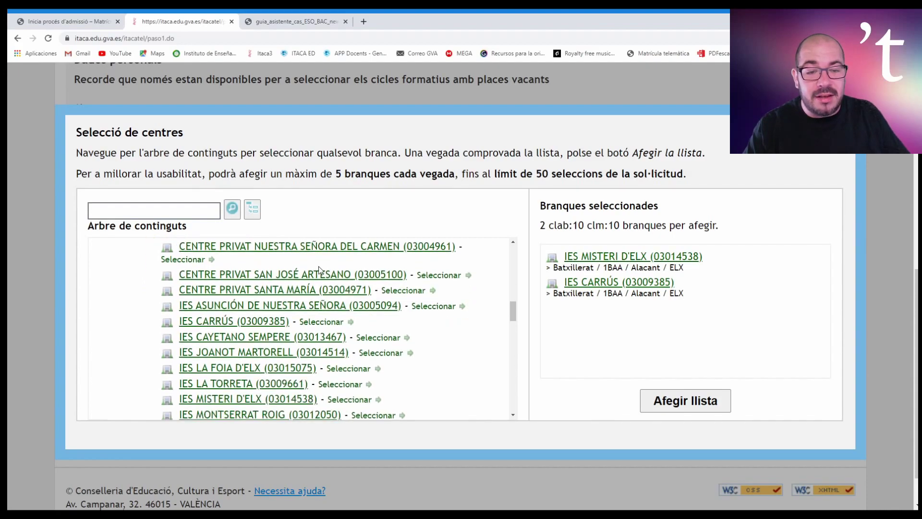
scroll(308, 277, up, 1)
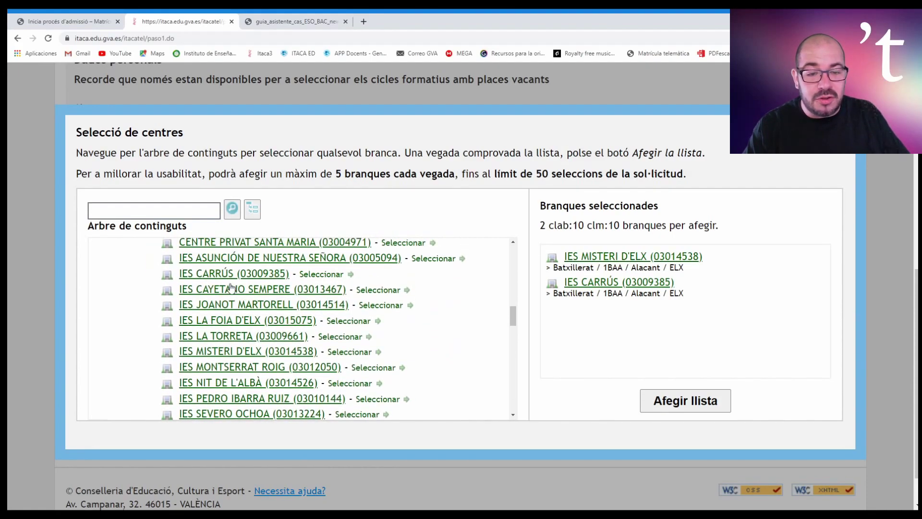
scroll(233, 290, down, 3)
scroll(240, 295, up, 5)
scroll(238, 311, down, 2)
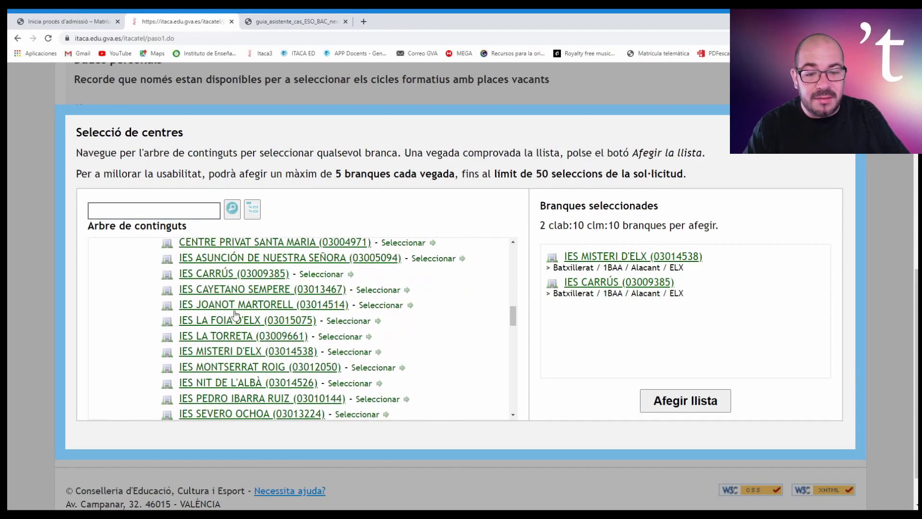
click(352, 352)
Select IES CARRÚS and IES ASUNCIÓN DE NUESTRA SEÑORA from the 1BAC centres in ELX
scroll(401, 330, up, 2)
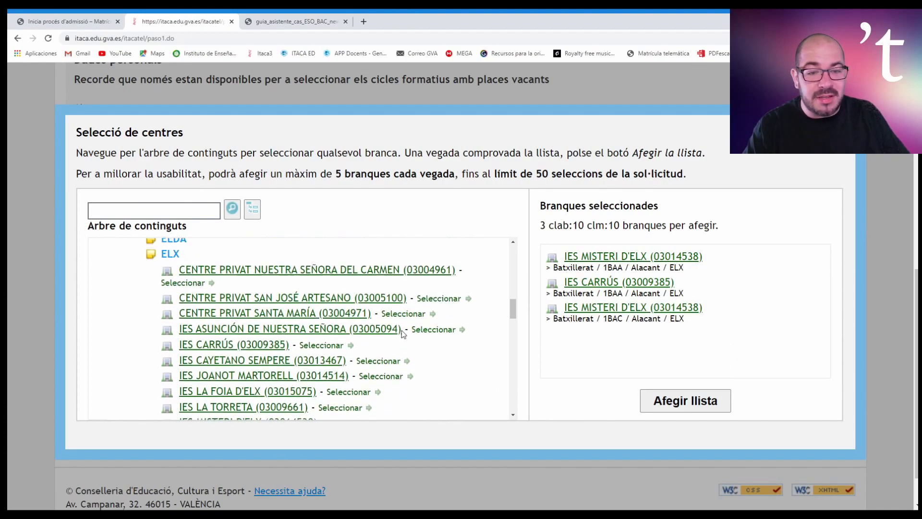
scroll(334, 283, down, 1)
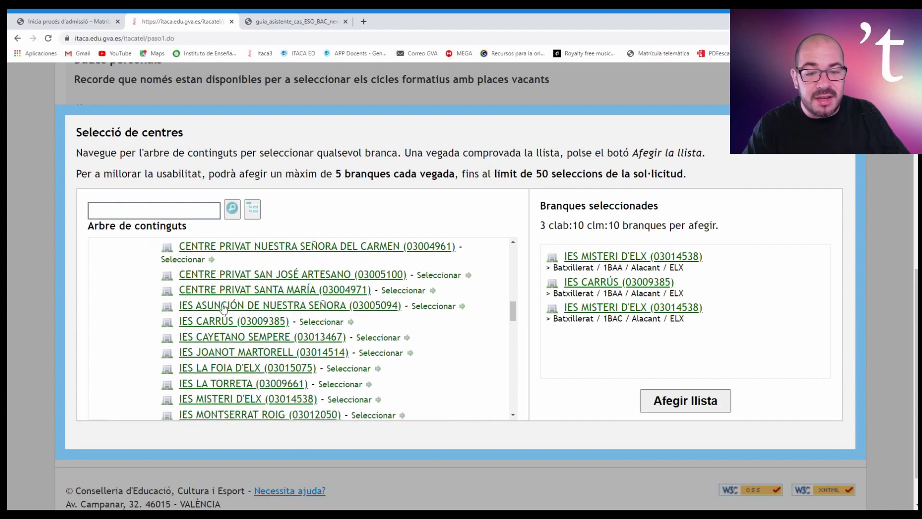
click(321, 322)
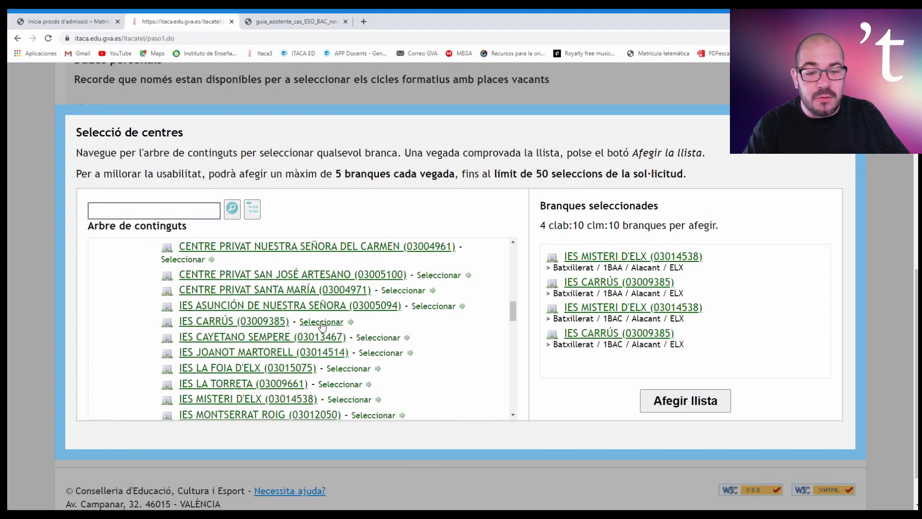
scroll(323, 325, up, 1)
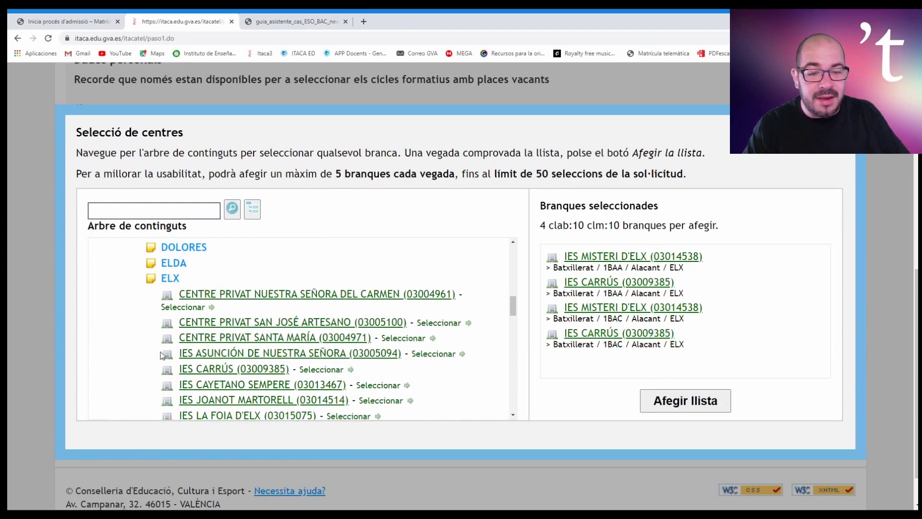
click(434, 354)
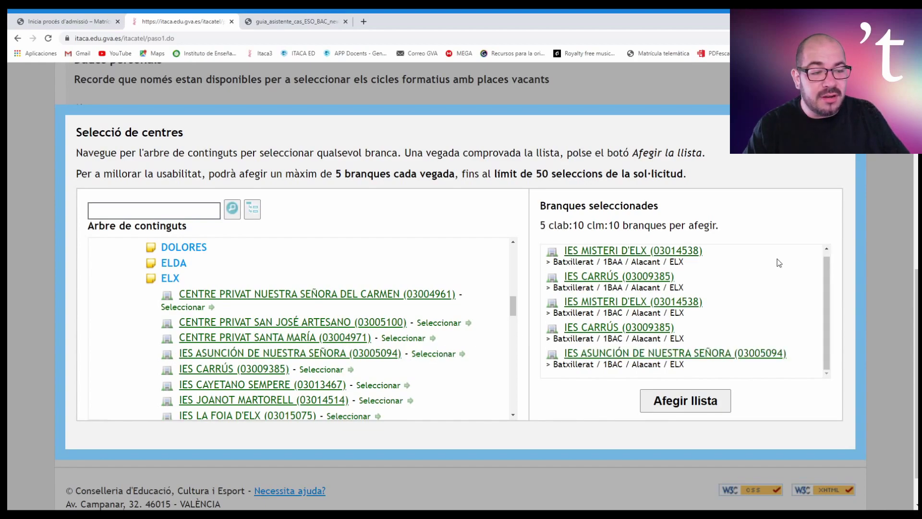
Select IES JOANOT MARTORELL, MONTSERRAT ROIG, SEVERO OCHOA, SIXTO MARCO and TIRANT LO BLANC from the 1BAC centres in ELX
scroll(436, 332, down, 2)
click(381, 306)
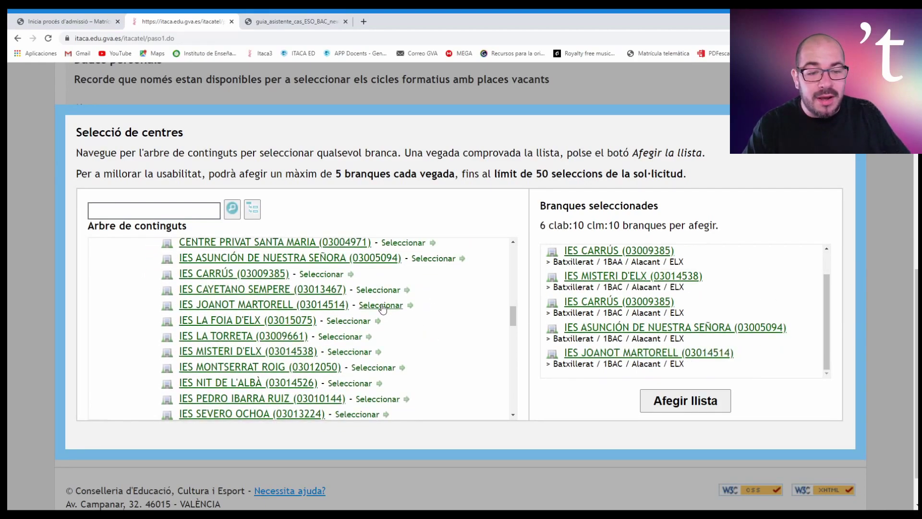
scroll(350, 329, down, 2)
click(371, 272)
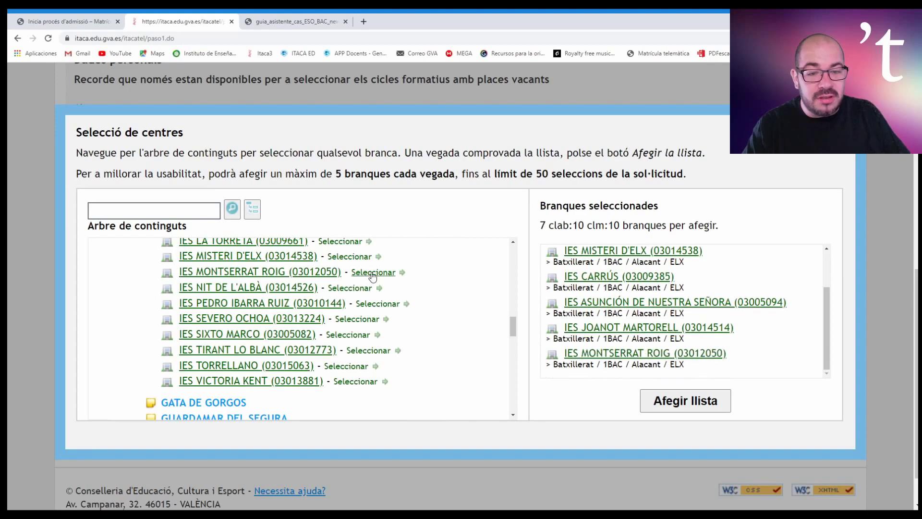
click(357, 320)
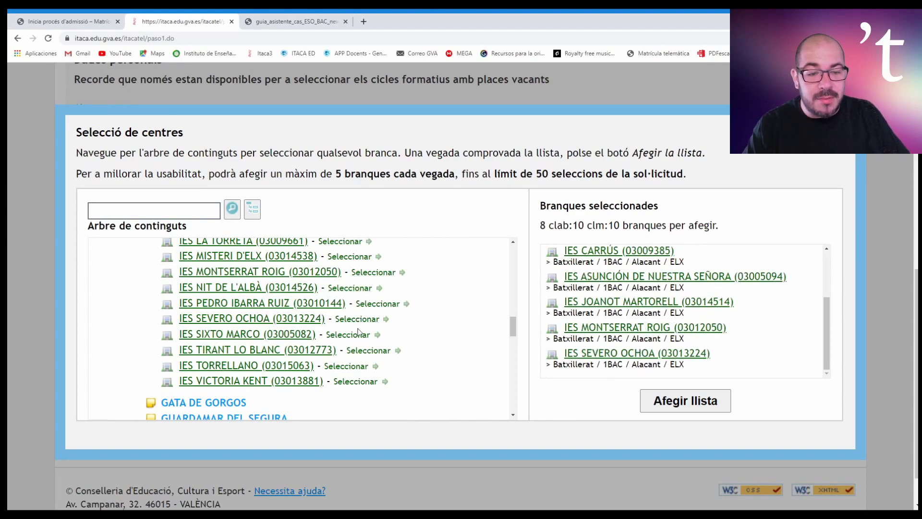
click(355, 336)
click(368, 352)
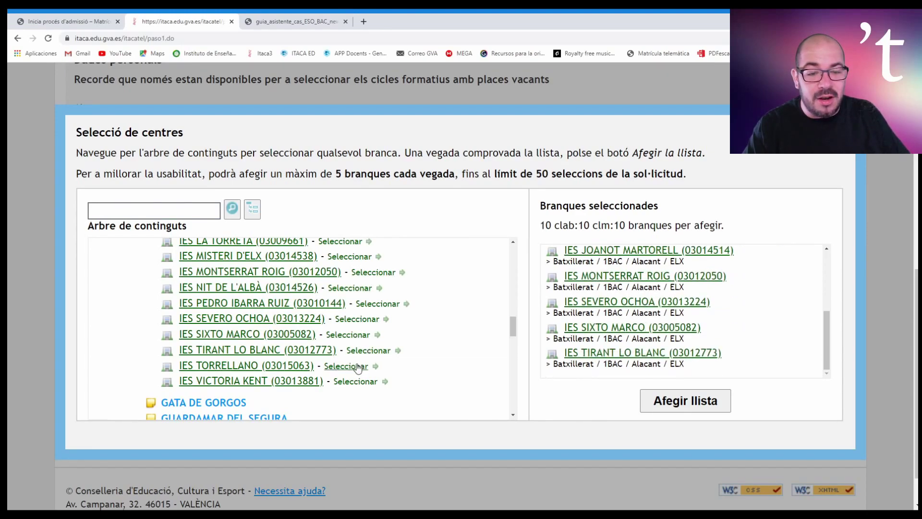
Try to select IES TORRELLANO as an eleventh branch and dismiss the limit notice
click(350, 367)
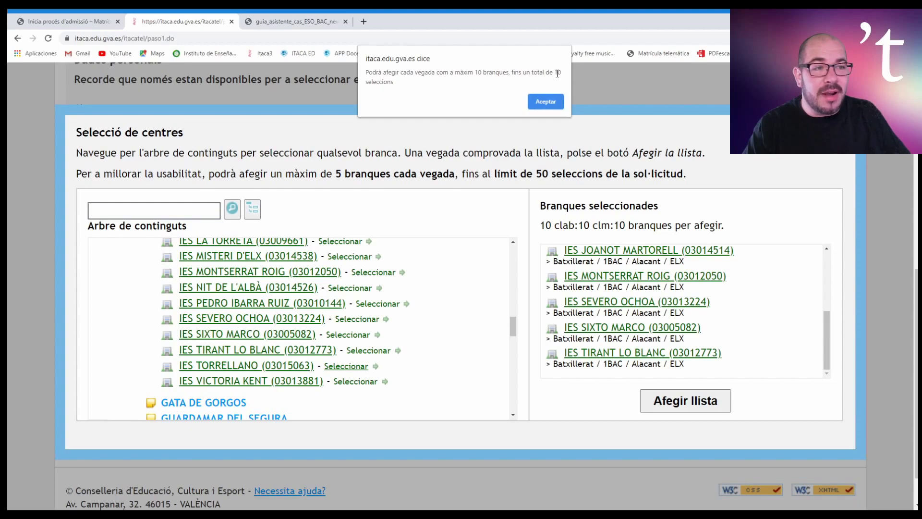
click(545, 102)
scroll(625, 277, up, 3)
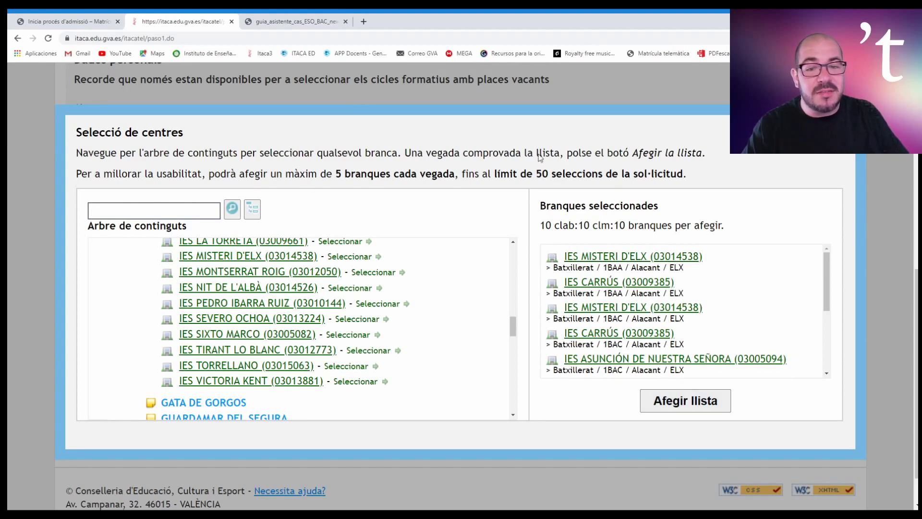
Collapse the 1BAA, 1BAC, 1BAH and 2BAA branches and add the selected centres to the request list
scroll(251, 355, up, 10)
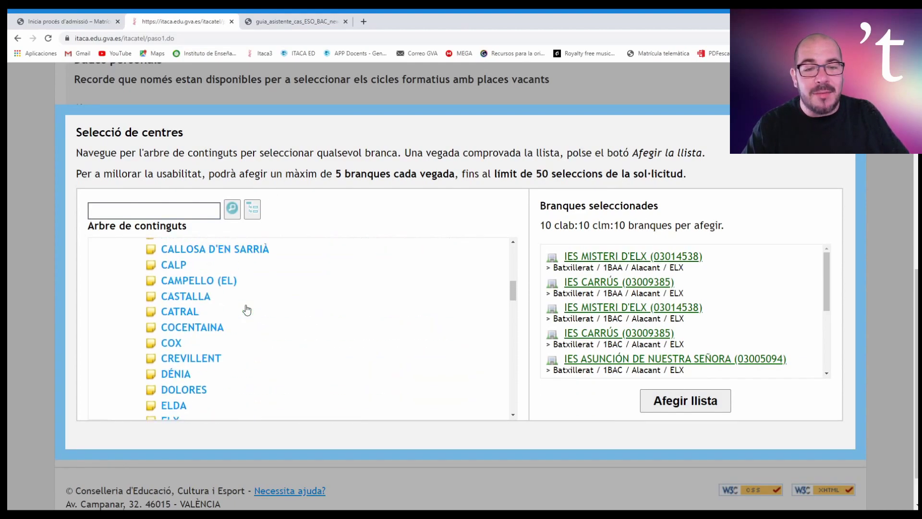
scroll(163, 273, up, 4)
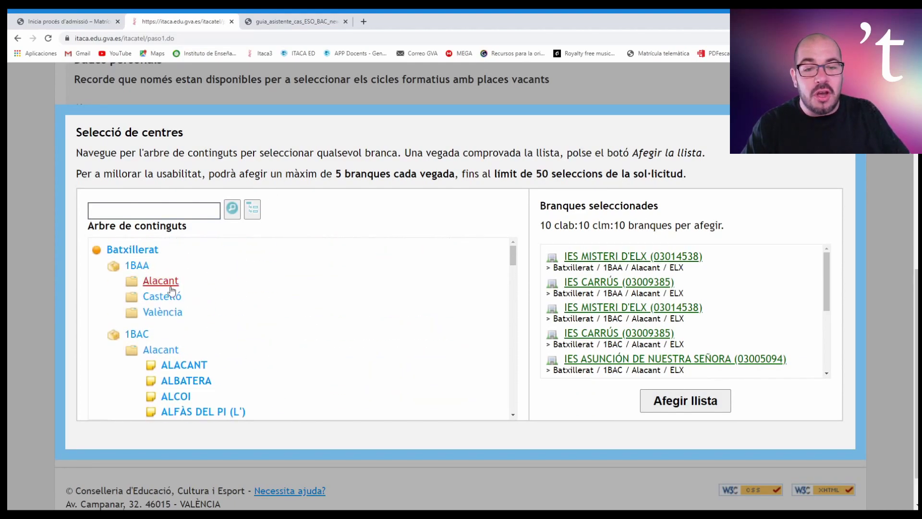
click(148, 353)
click(136, 335)
click(136, 266)
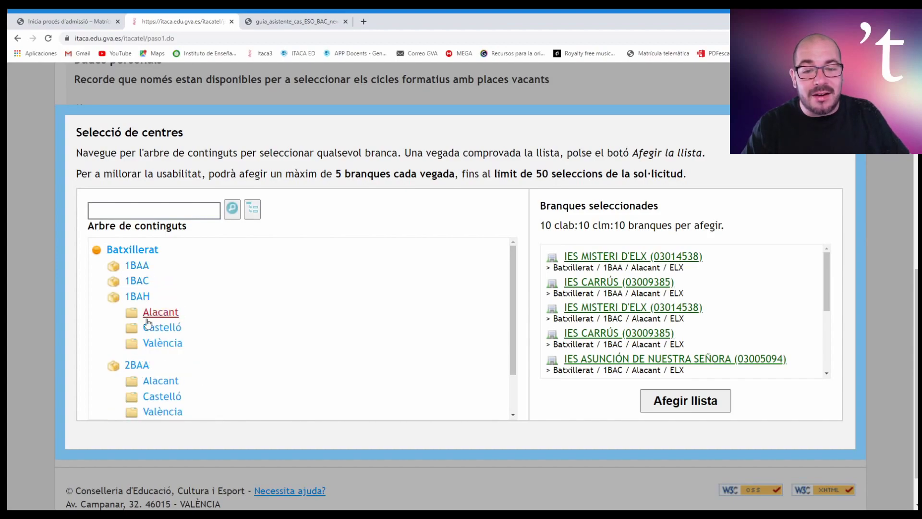
click(137, 297)
click(137, 312)
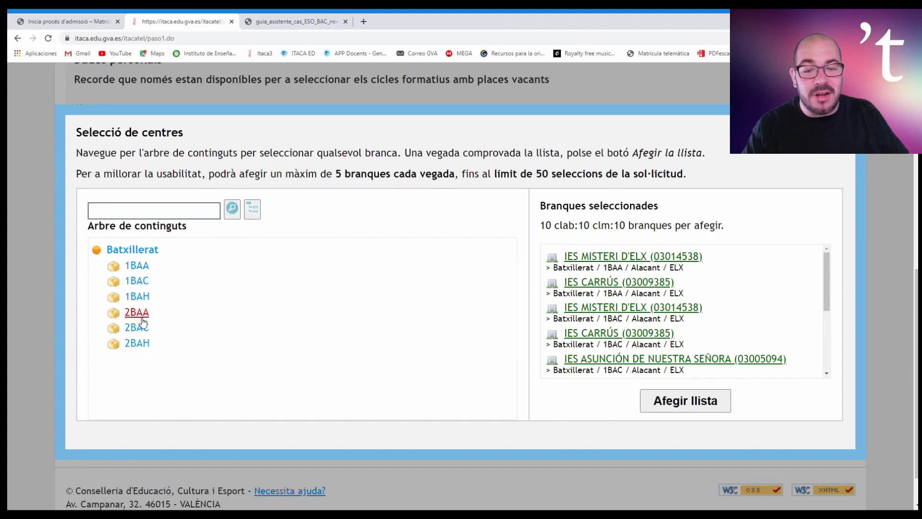
click(697, 410)
Review the added requests' order, centre, schedule, programme and associated address, reducing the page zoom to see more entries
scroll(699, 403, down, 15)
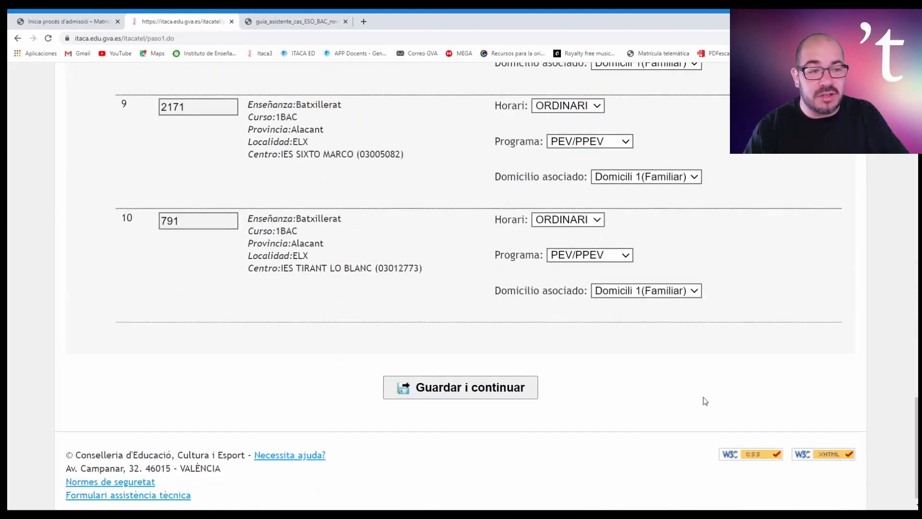
scroll(405, 254, up, 6)
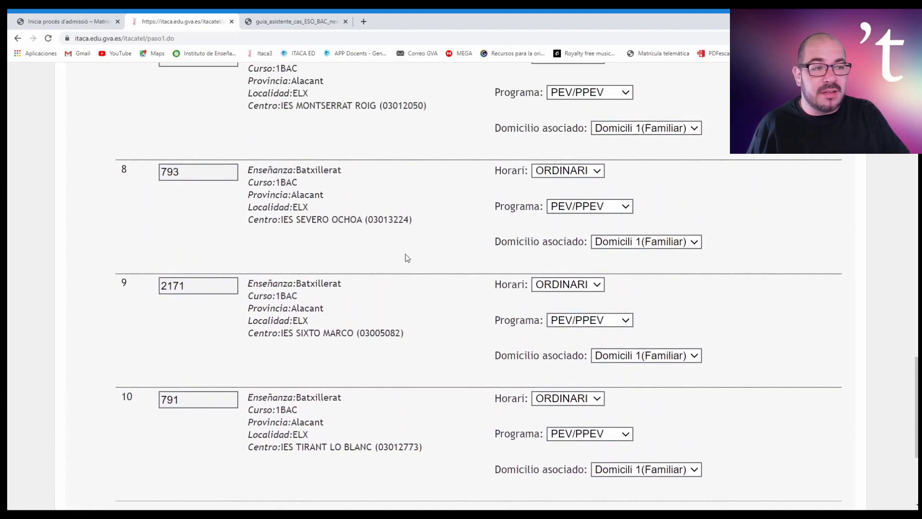
scroll(405, 180, up, 13)
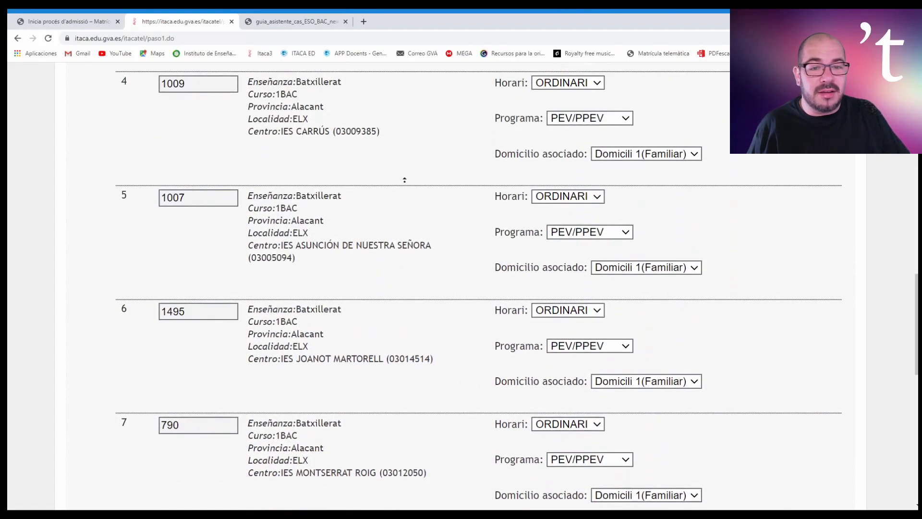
scroll(404, 179, up, 5)
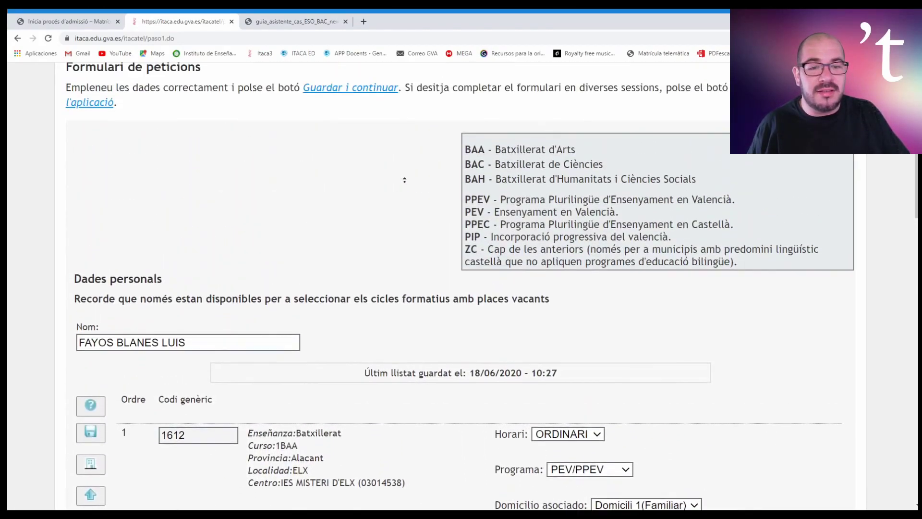
scroll(389, 246, down, 3)
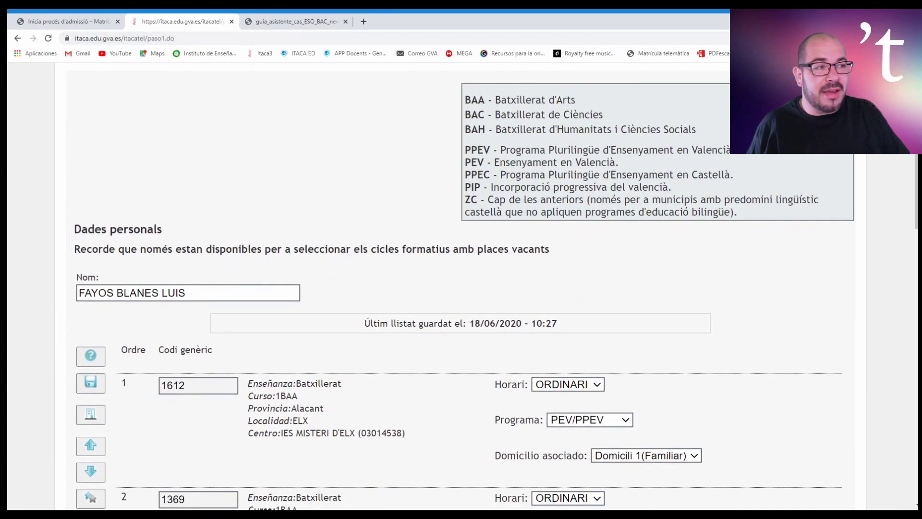
key(ctrl+minus)
key(ctrl+minus)
key(ctrl+minus)
scroll(644, 307, down, 5)
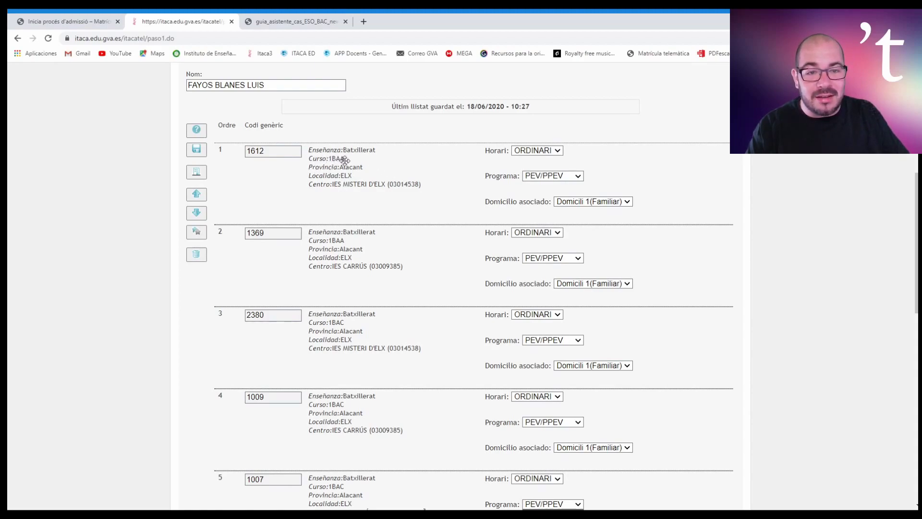
Try the NOCTURN schedule on the first request, 1BAA at IES MISTERI D'ELX, and restore ORDINARI
click(249, 186)
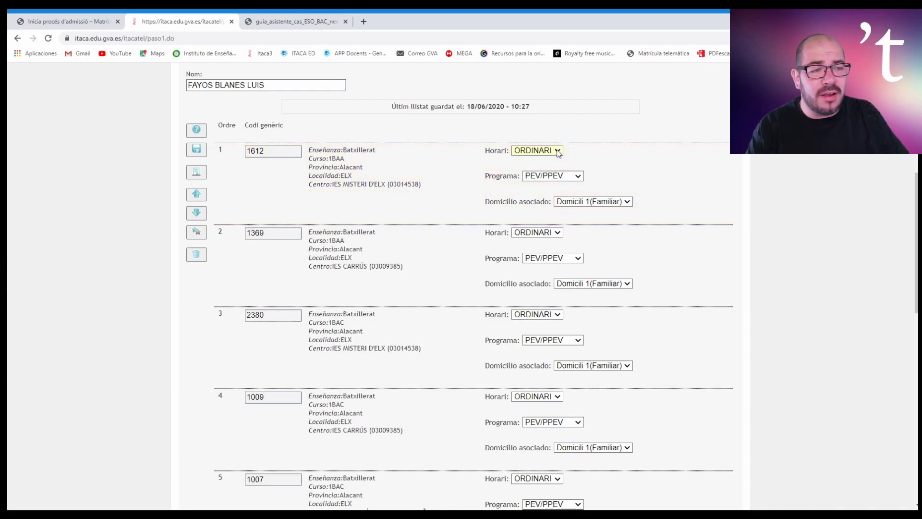
click(536, 174)
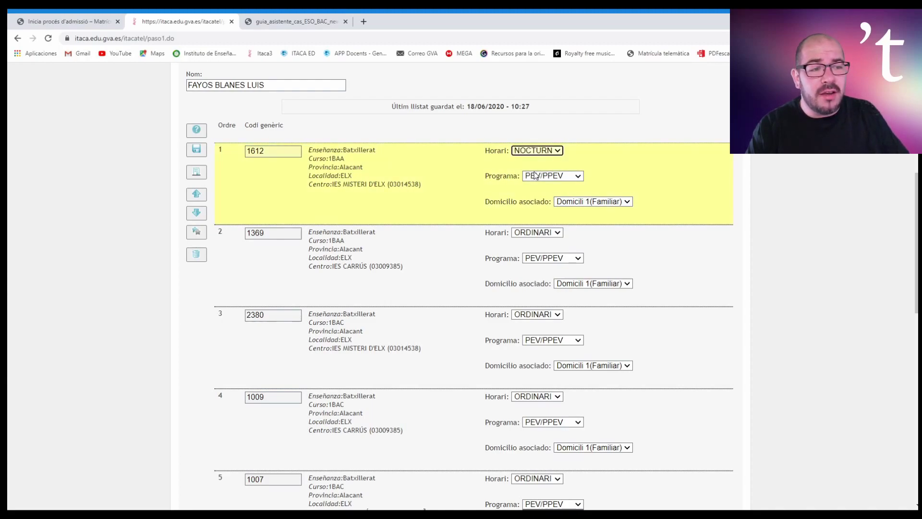
click(558, 153)
click(540, 162)
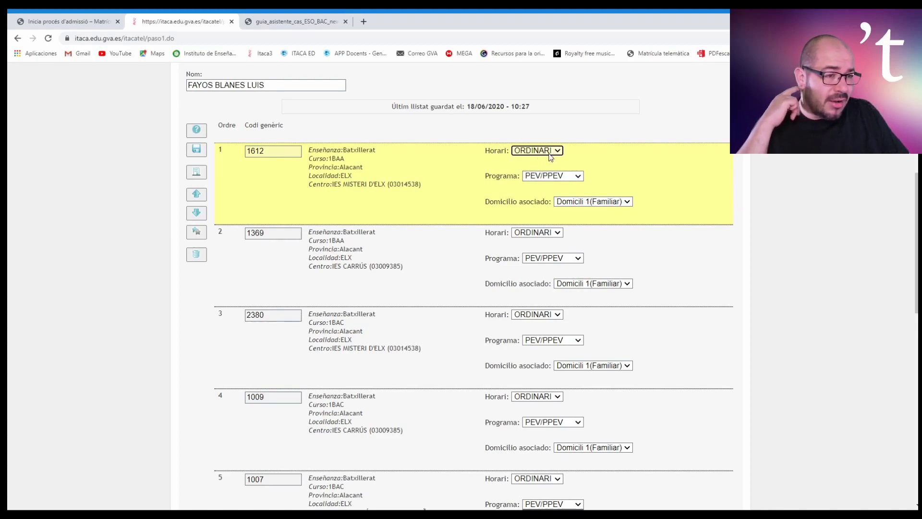
Check the programme and associated address options of the first request, keeping PEV/PPEV and Domicili 1(Familiar)
click(579, 177)
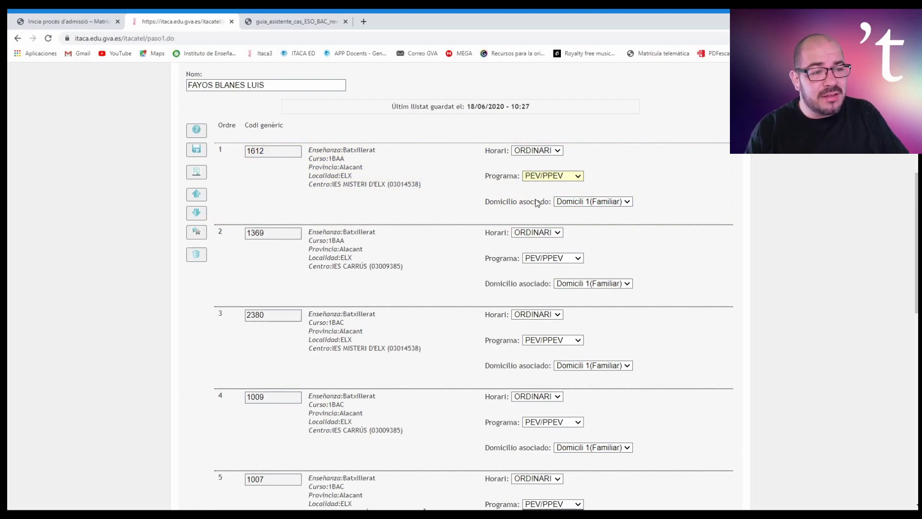
click(578, 181)
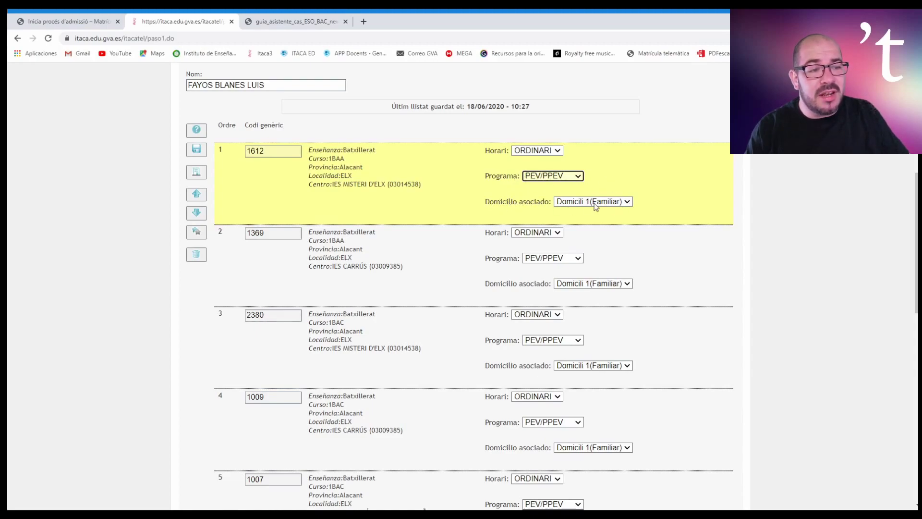
click(628, 201)
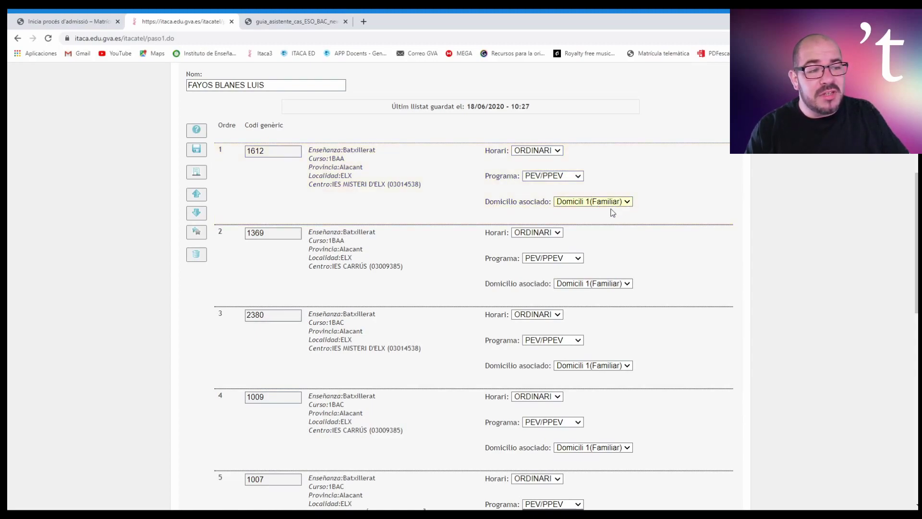
click(586, 211)
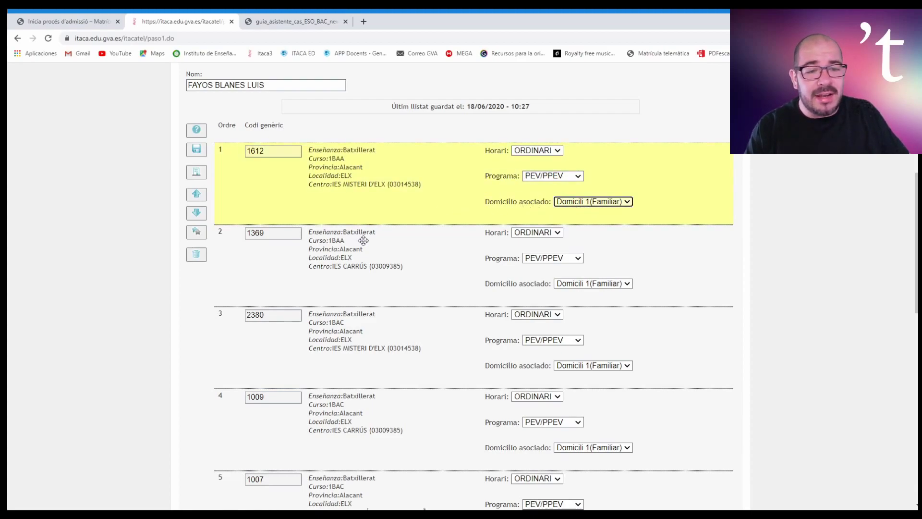
Go through the first four requests in the list, highlighting them one by one to review their order
click(278, 272)
click(269, 207)
click(270, 260)
click(272, 355)
click(275, 419)
scroll(558, 321, down, 1)
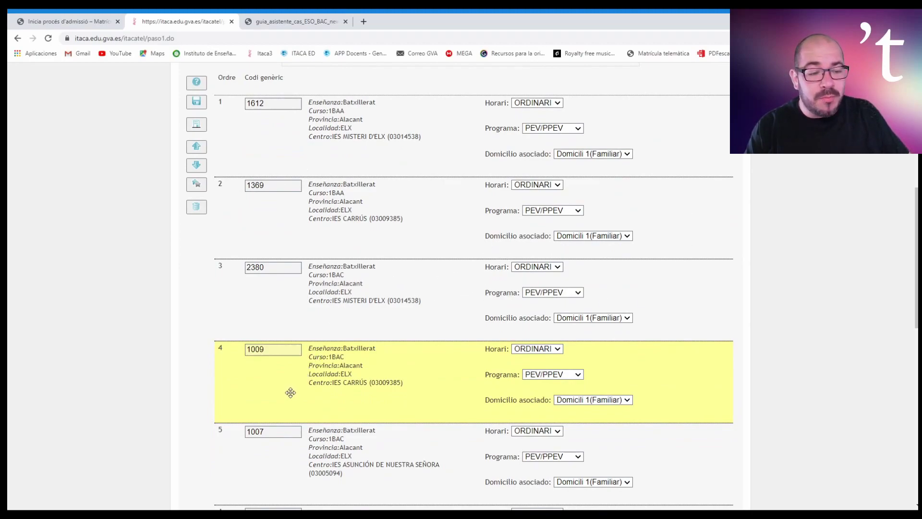
Move the fifth request, 1BAC at IES ASUNCIÓN DE NUESTRA SEÑORA, up to first place in the request list
click(299, 439)
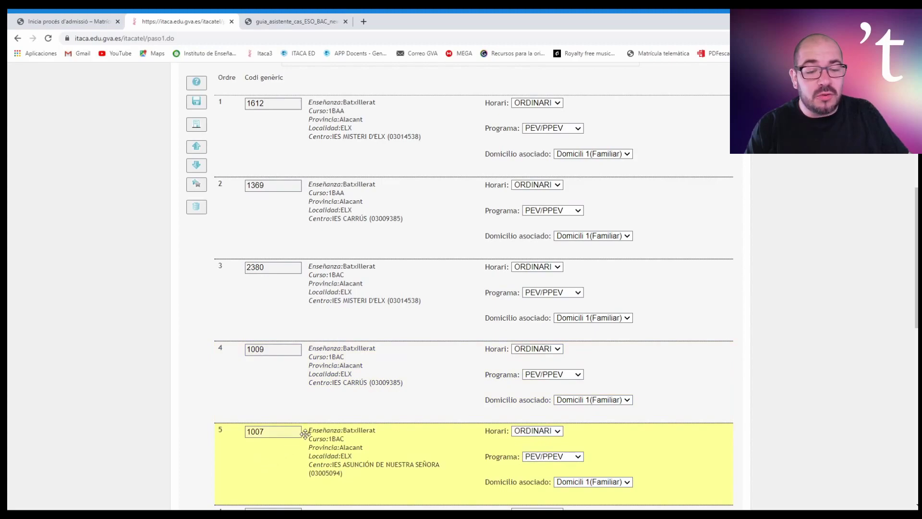
scroll(298, 413, down, 2)
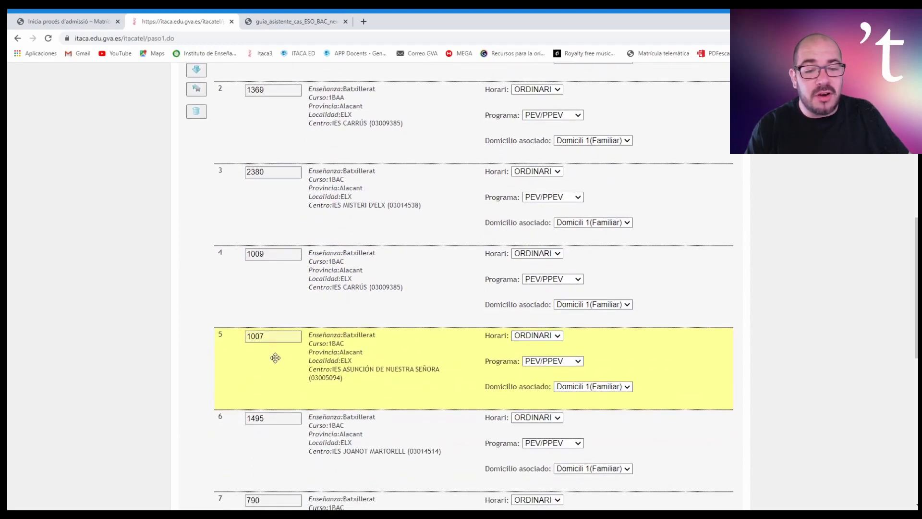
scroll(276, 394, up, 1)
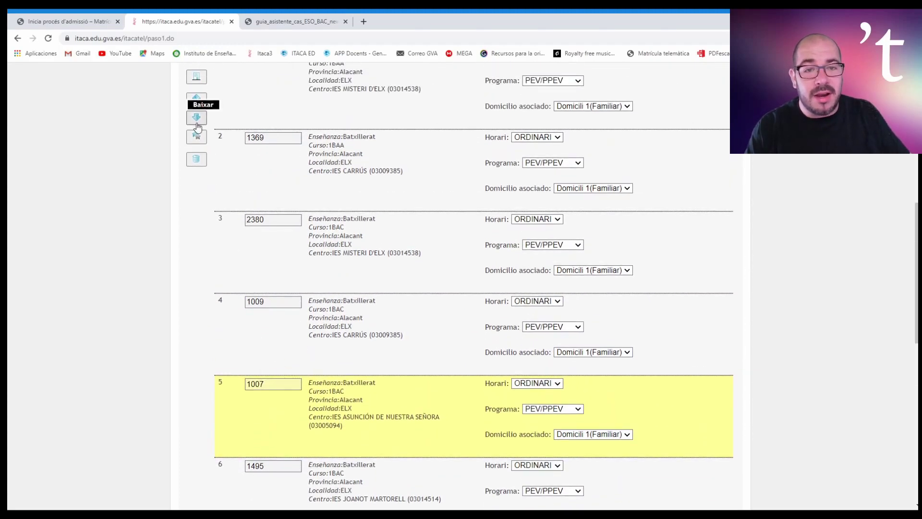
click(197, 99)
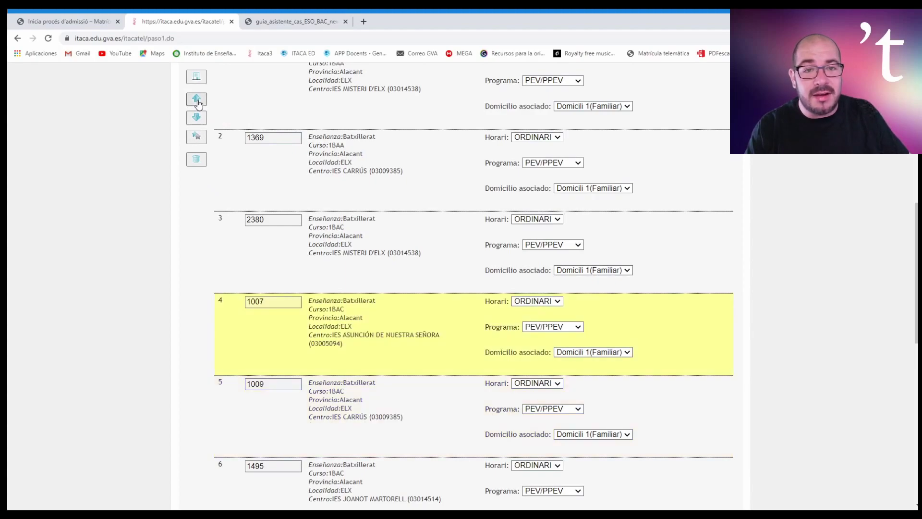
click(197, 99)
click(197, 100)
click(197, 99)
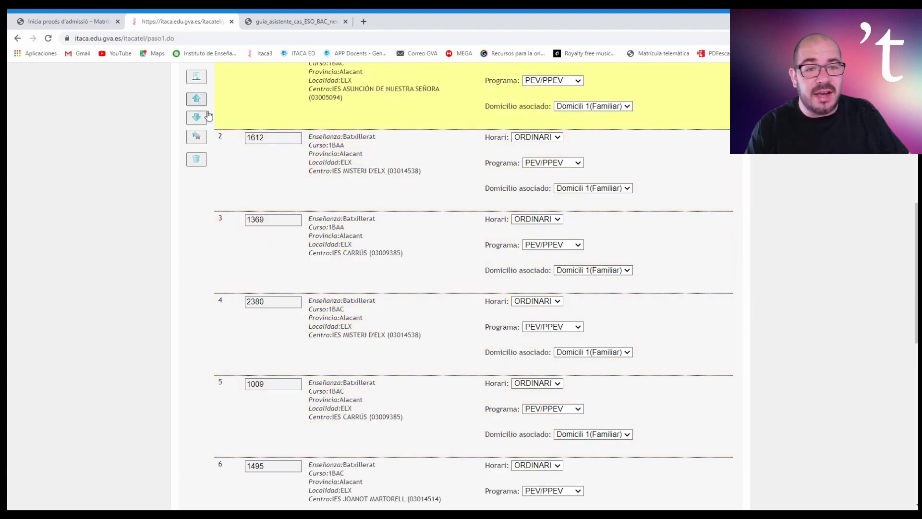
scroll(197, 111, up, 2)
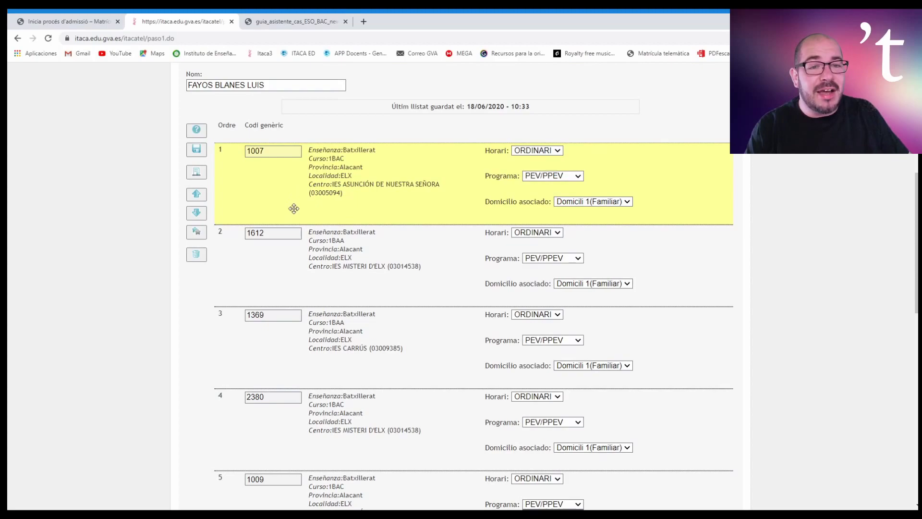
Try the NOCTURN schedule on the seventh request, IES MONTSERRAT ROIG, restore ORDINARI and keep PEV/PPEV as its programme
scroll(379, 309, down, 9)
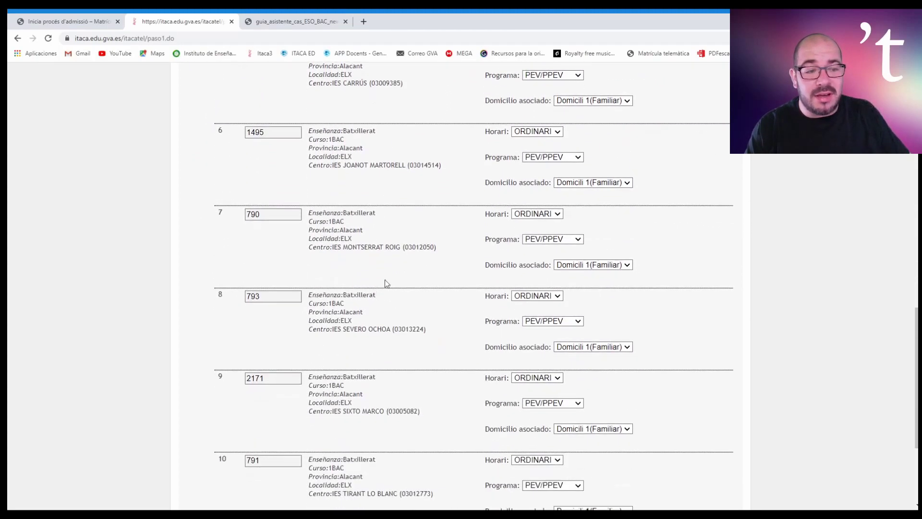
click(553, 214)
click(553, 225)
click(559, 215)
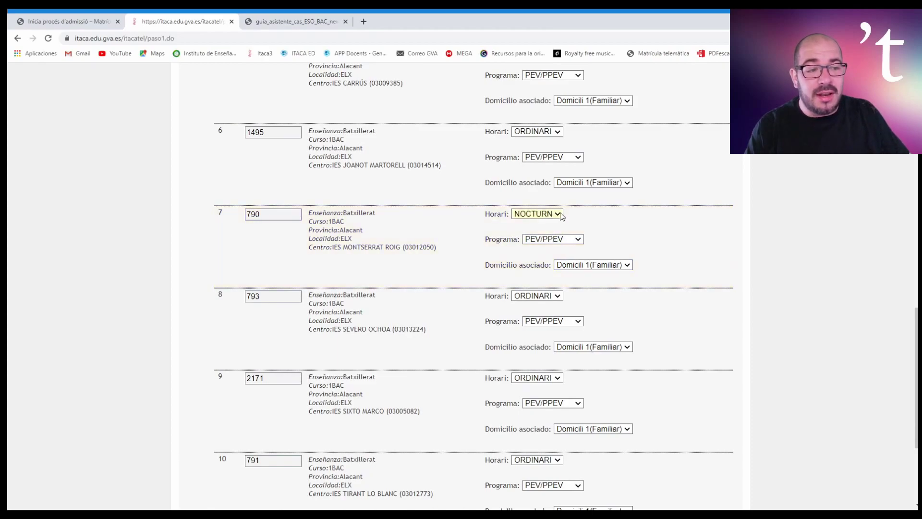
click(550, 222)
click(576, 238)
click(561, 249)
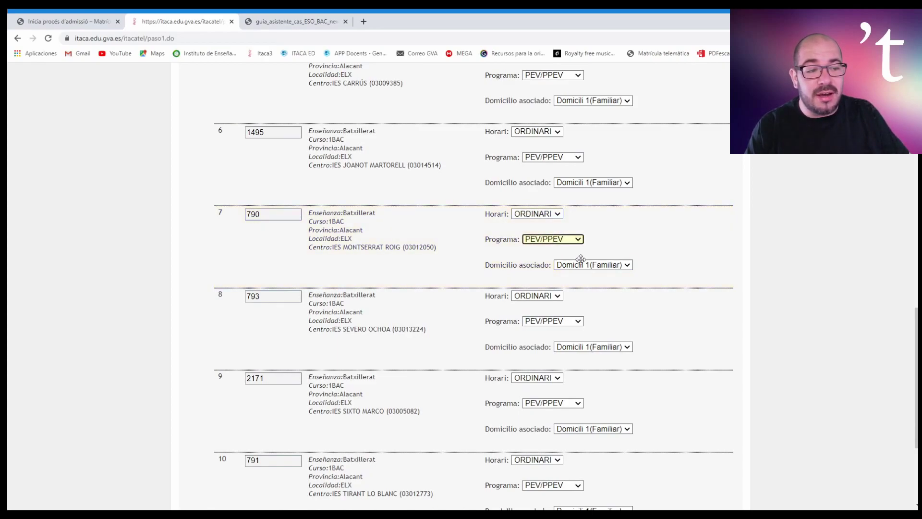
Save the request list to continue to the family members form, and set the second member's relationship to Mare
scroll(433, 296, down, 2)
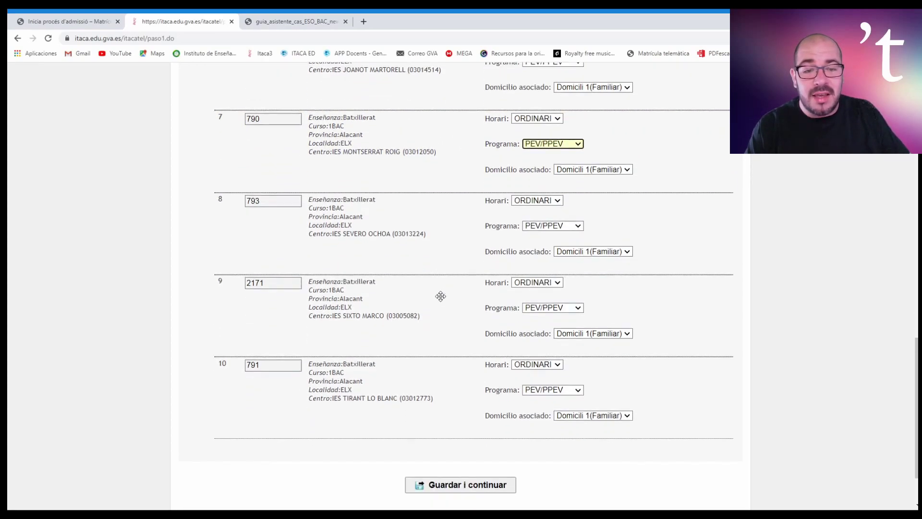
scroll(477, 361, down, 2)
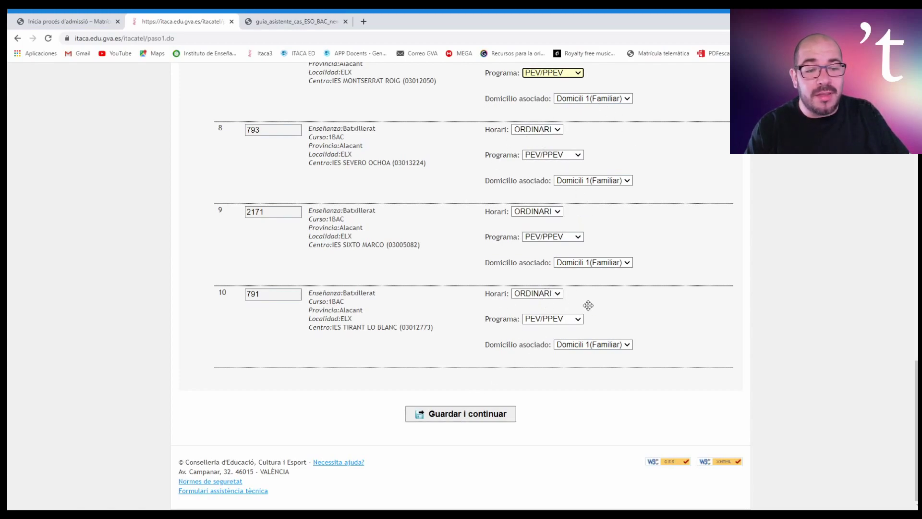
middle_click(642, 327)
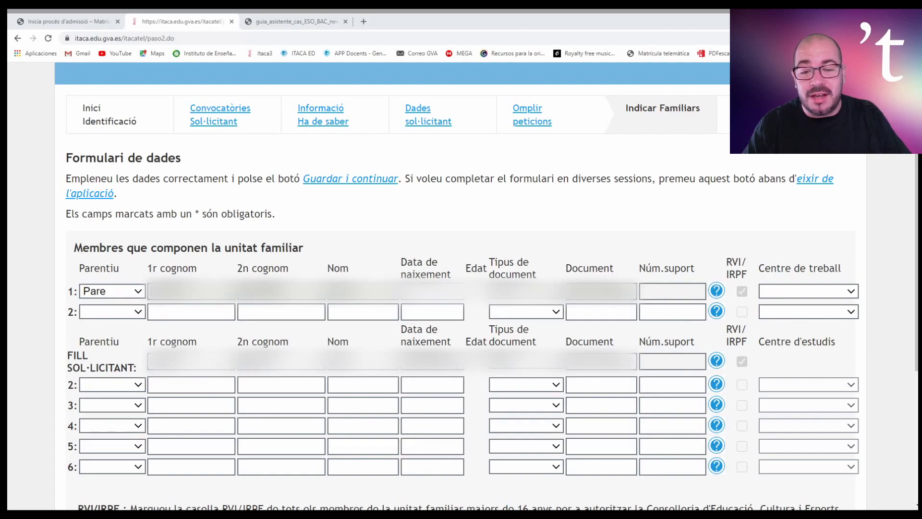
click(107, 351)
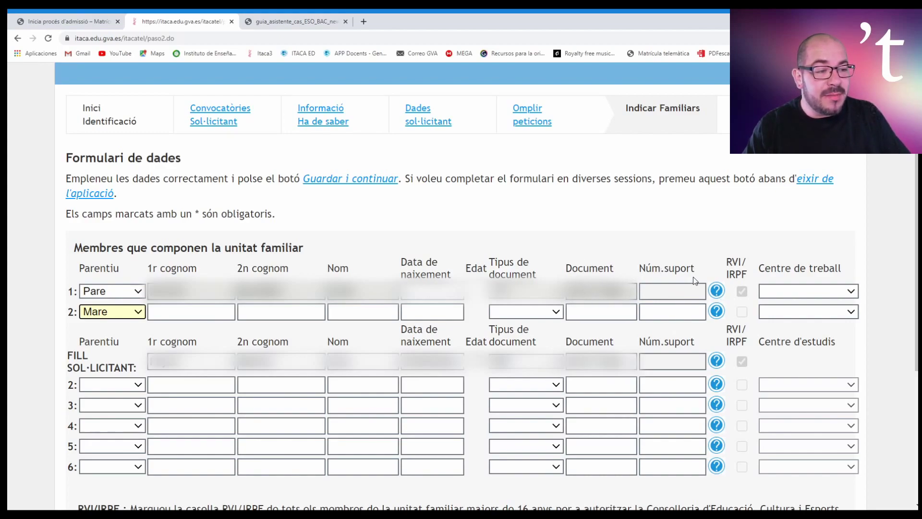
Open the support number help guide and examine where the DNI, support number or IDESP, NIE and IXESP appear on identity documents
click(716, 291)
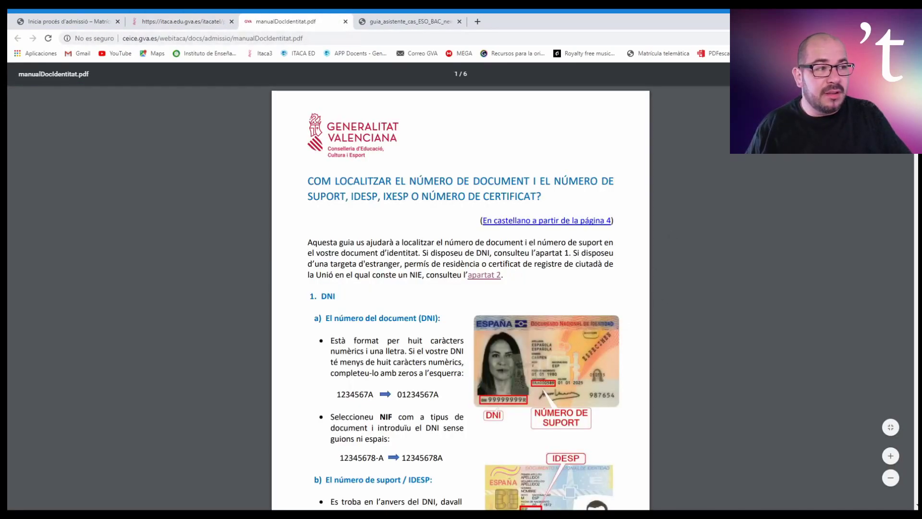
scroll(560, 255, up, 3)
scroll(560, 254, down, 2)
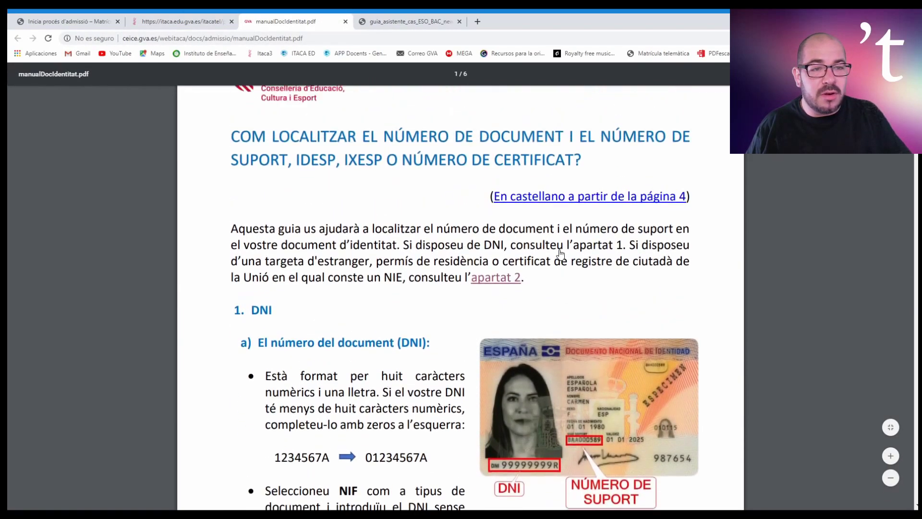
scroll(560, 255, up, 1)
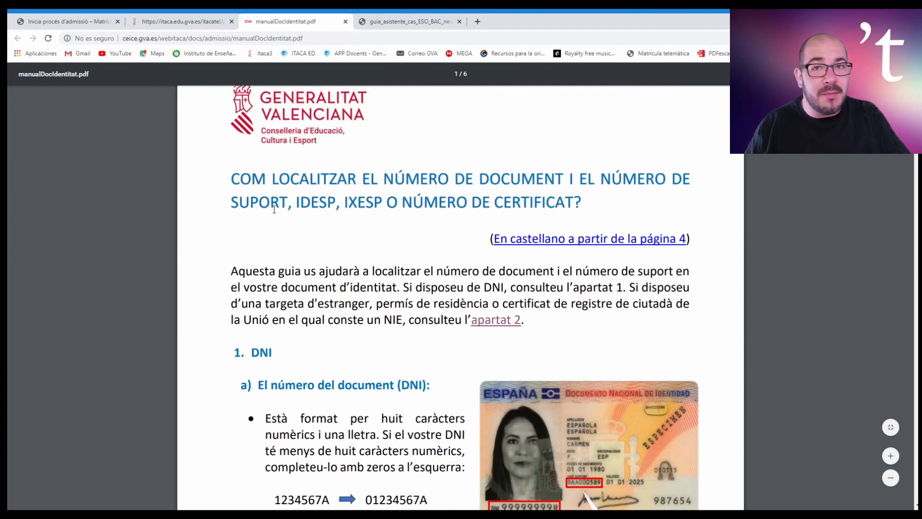
scroll(274, 208, down, 4)
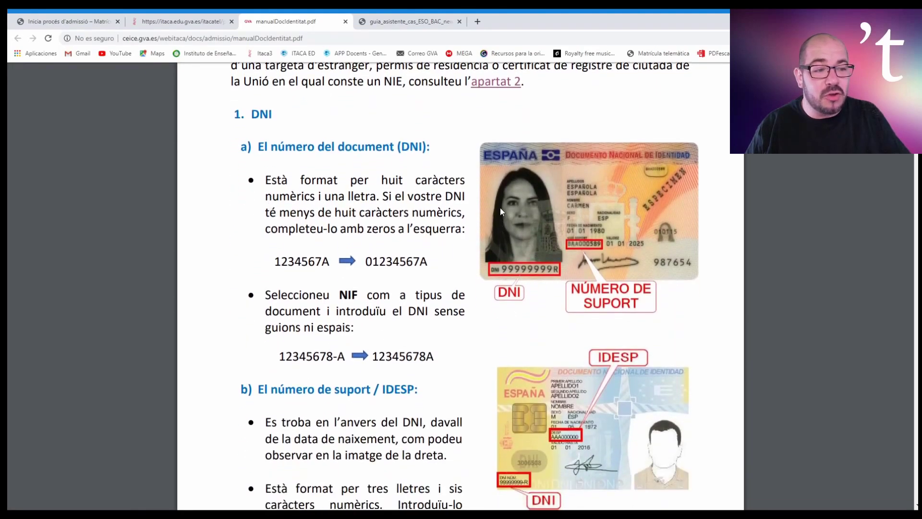
scroll(592, 152, down, 1)
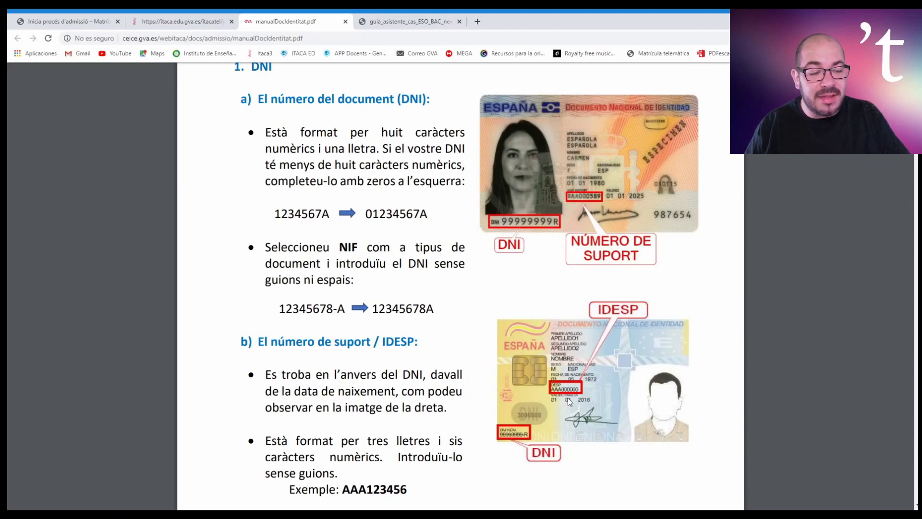
scroll(587, 405, down, 10)
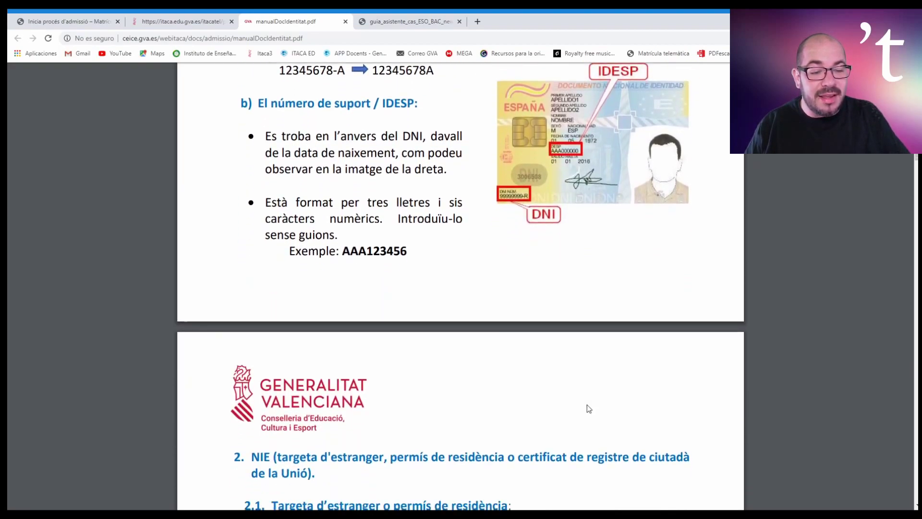
scroll(585, 404, down, 2)
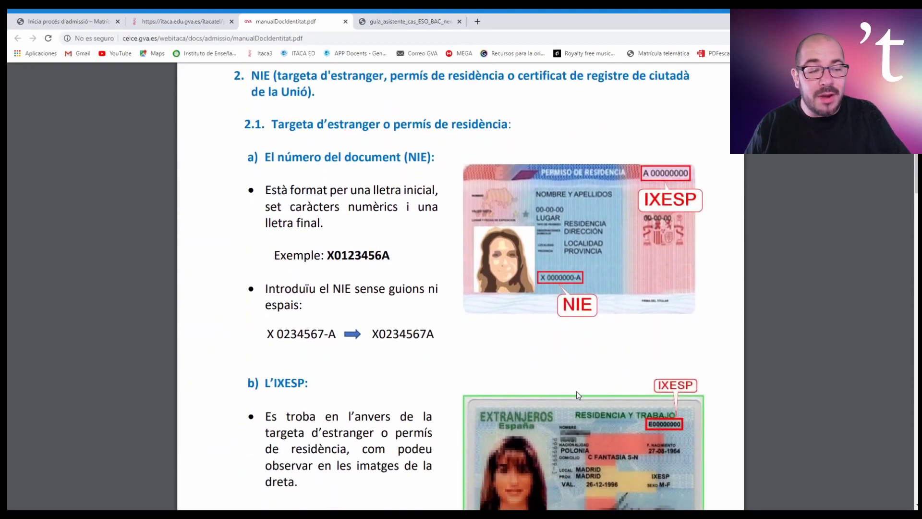
scroll(577, 375, down, 1)
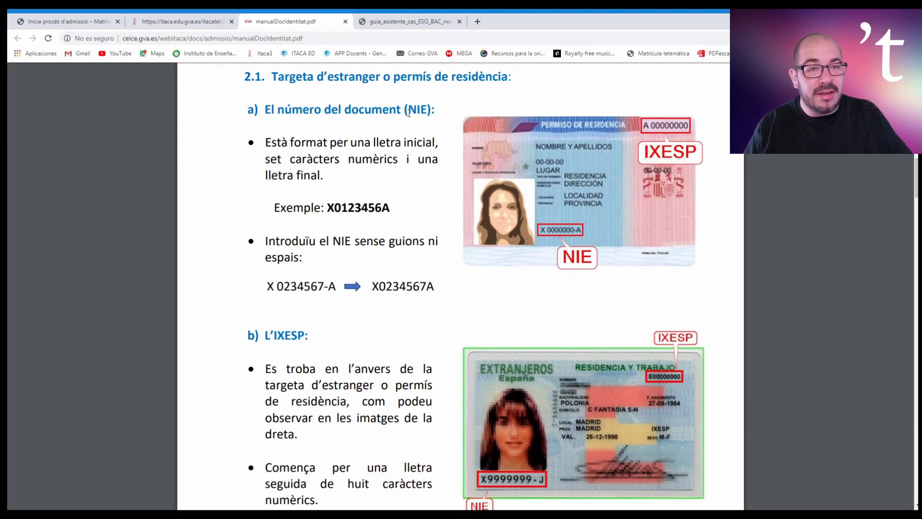
Return to the application and review the confirmation page's draft download, deadline, responsibility declaration, and modification and deletion options
click(204, 24)
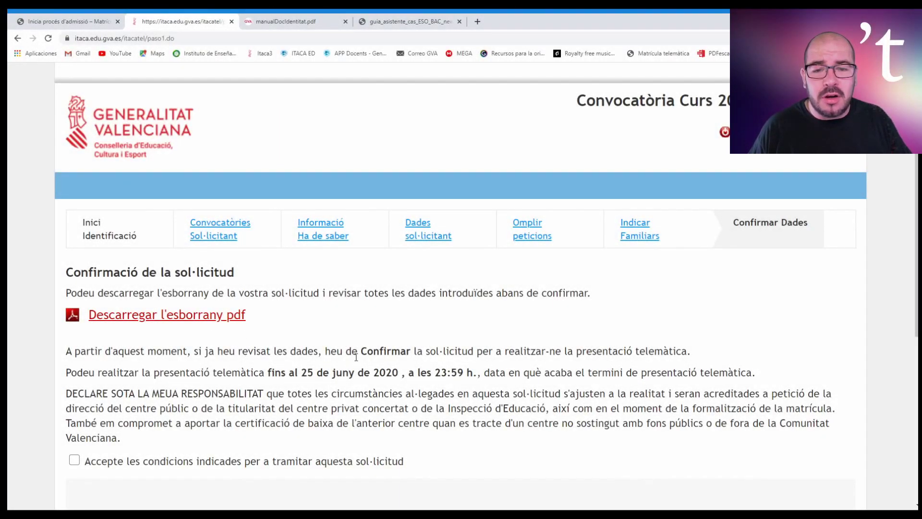
scroll(356, 357, down, 2)
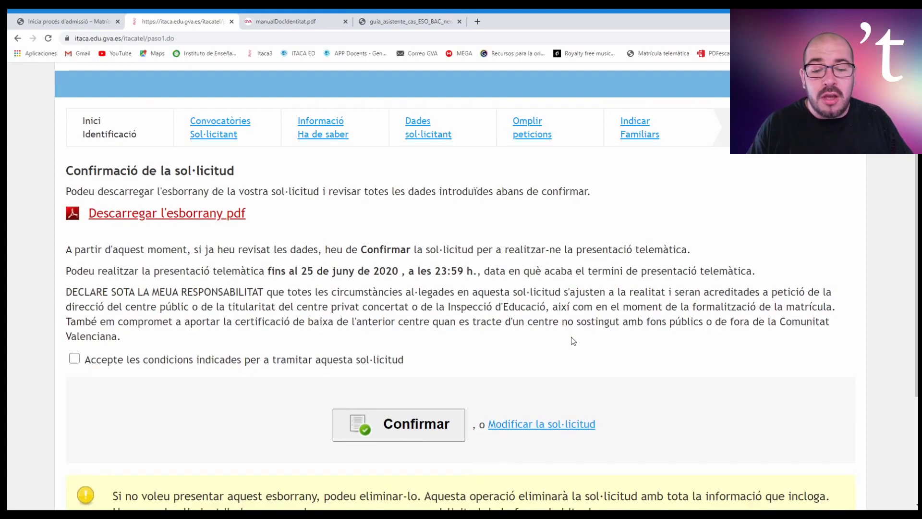
scroll(573, 340, down, 1)
scroll(520, 295, up, 1)
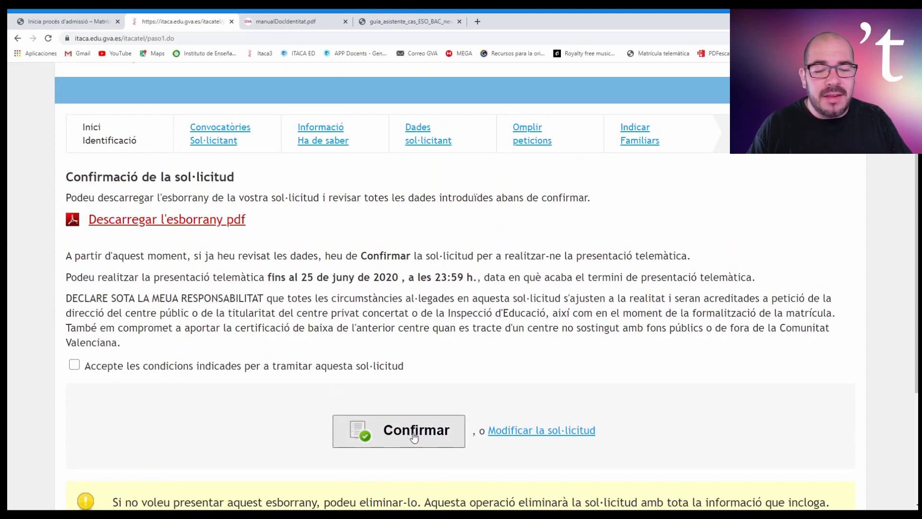
scroll(411, 434, down, 4)
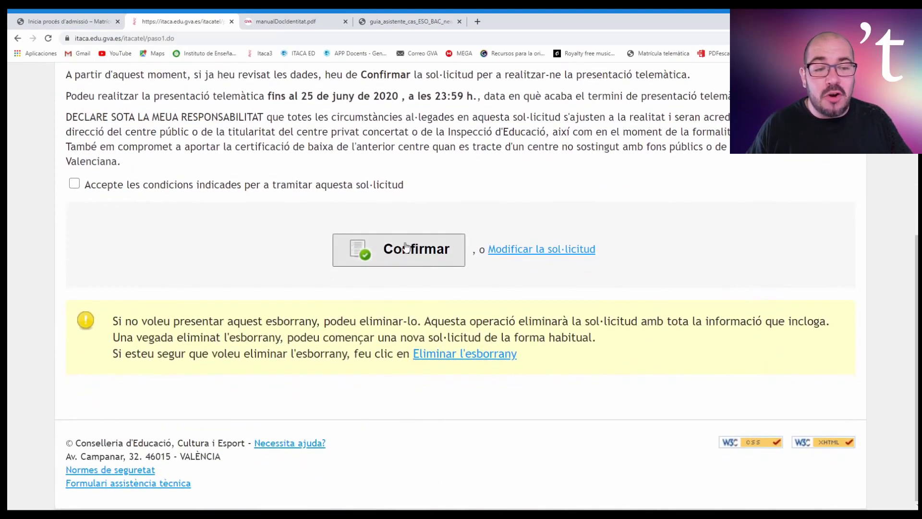
Try to confirm the application without accepting the conditions and dismiss the notice
click(405, 254)
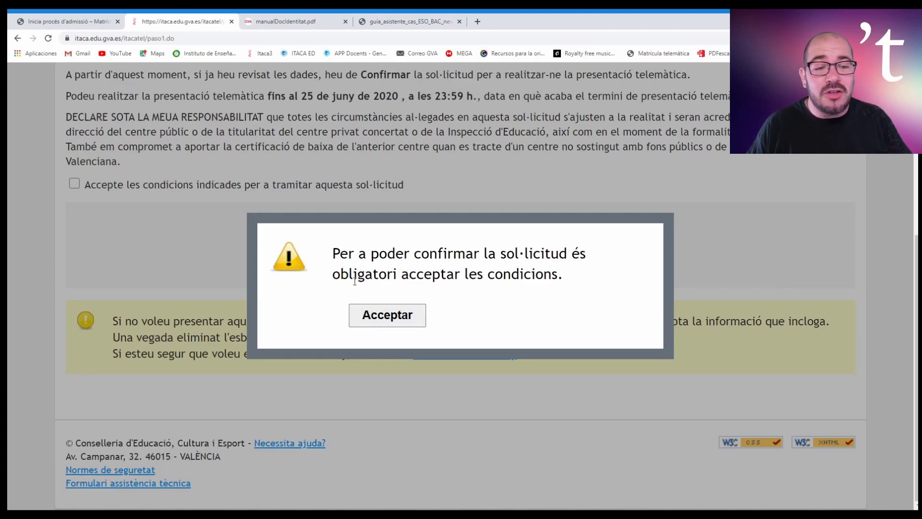
click(380, 317)
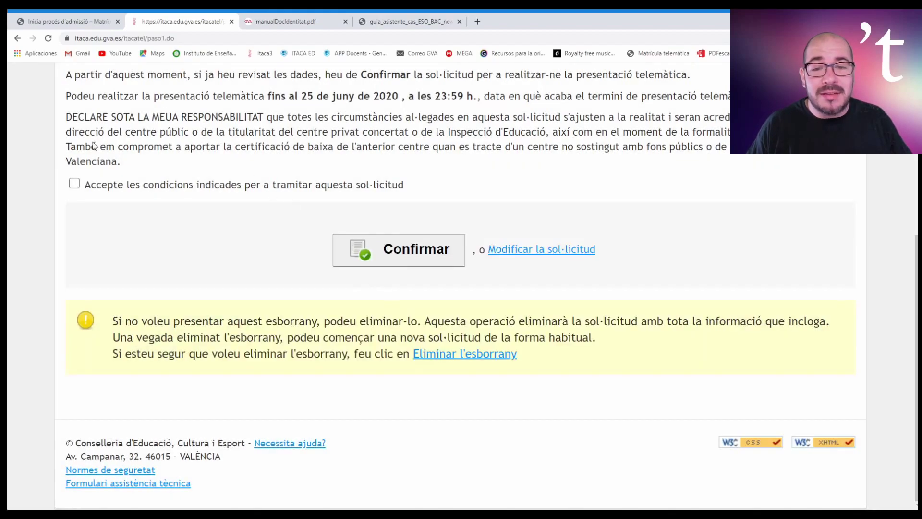
Accept the conditions for processing the application and confirm it for telematic submission
click(75, 185)
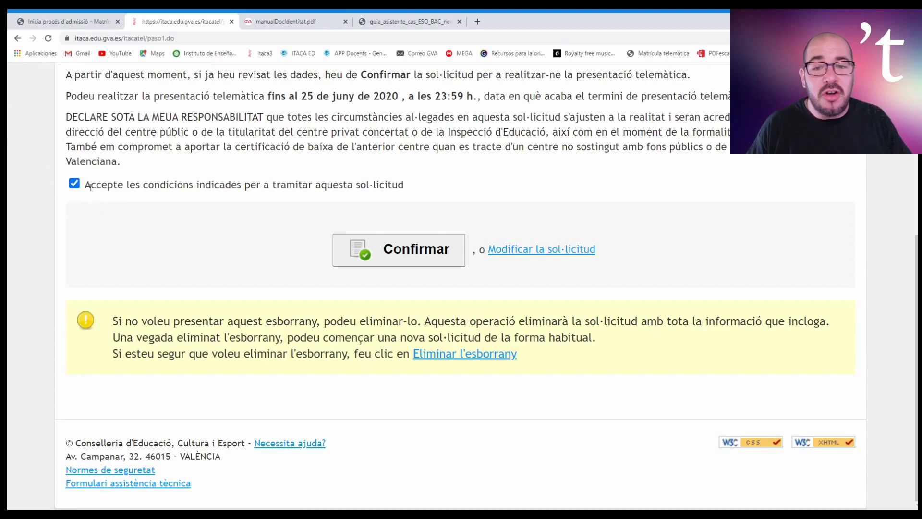
drag(85, 185, 386, 179)
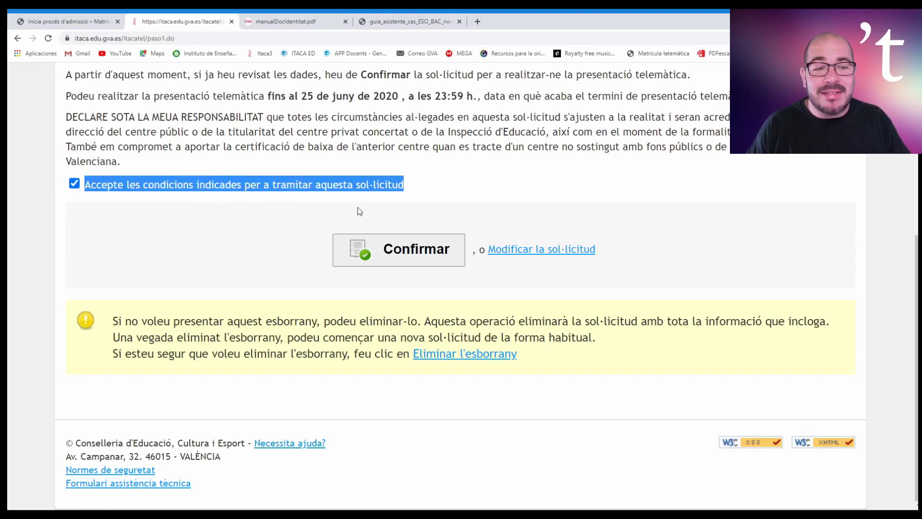
click(408, 256)
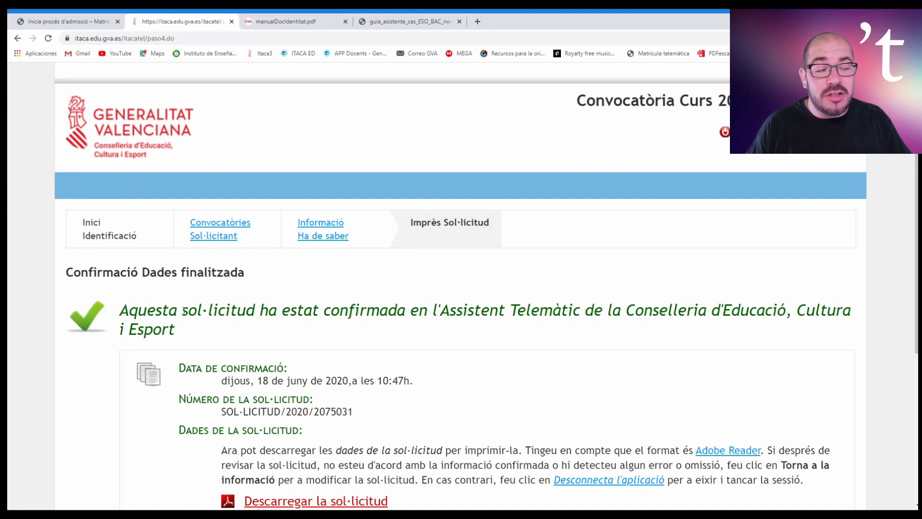
Review the confirmation date, application number and download instructions, and open the downloaded application PDF
scroll(223, 320, down, 1)
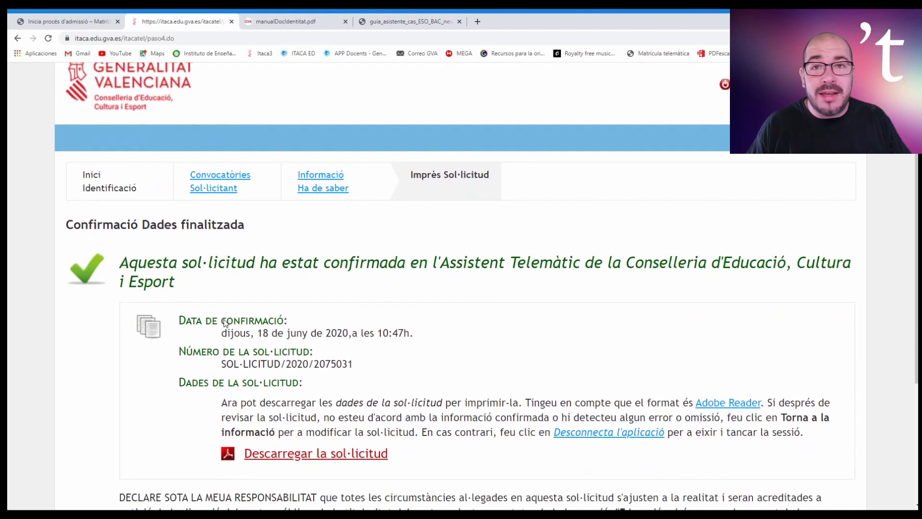
scroll(224, 319, down, 1)
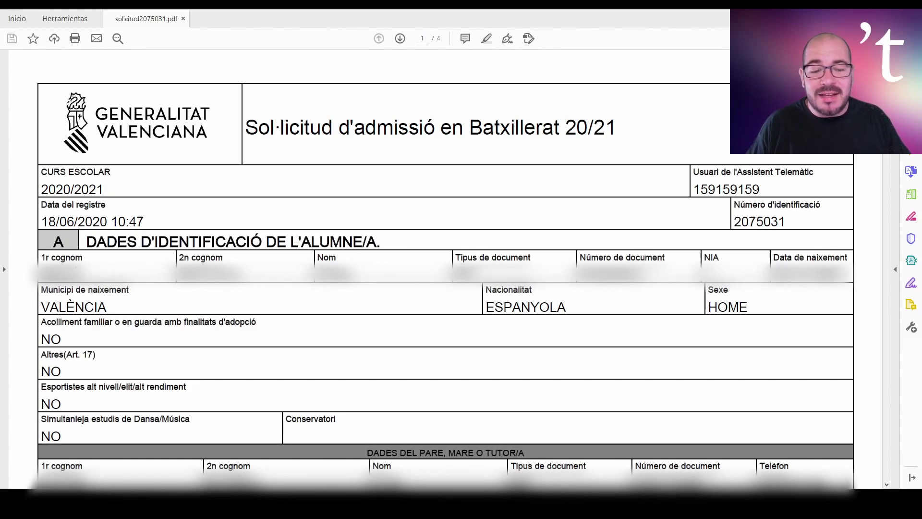
Examine the application PDF from the student and parent data through studies, requested centres, alleged circumstances and family members to the final declaration
mouse_move(347, 461)
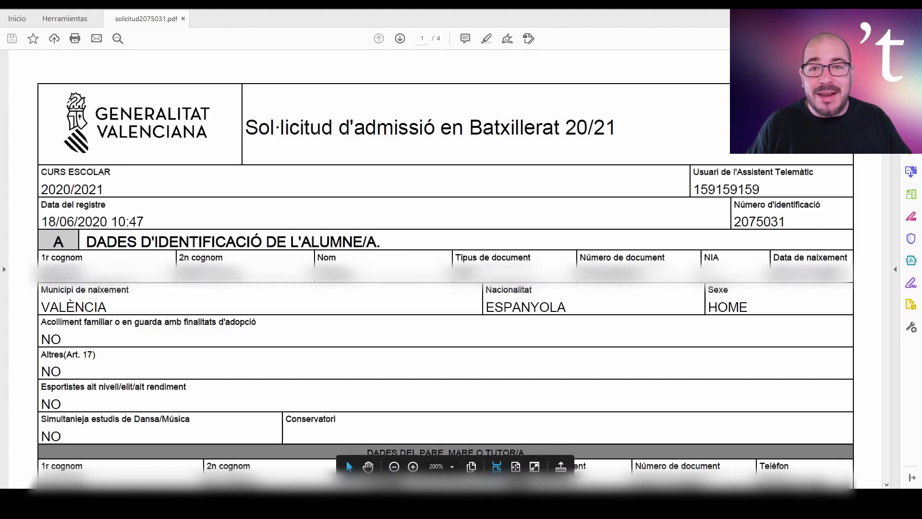
scroll(346, 461, down, 8)
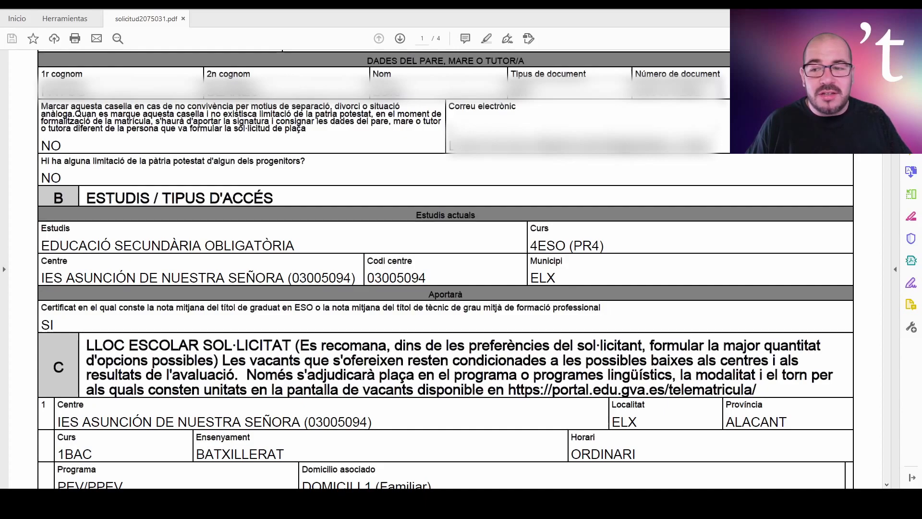
scroll(446, 269, down, 5)
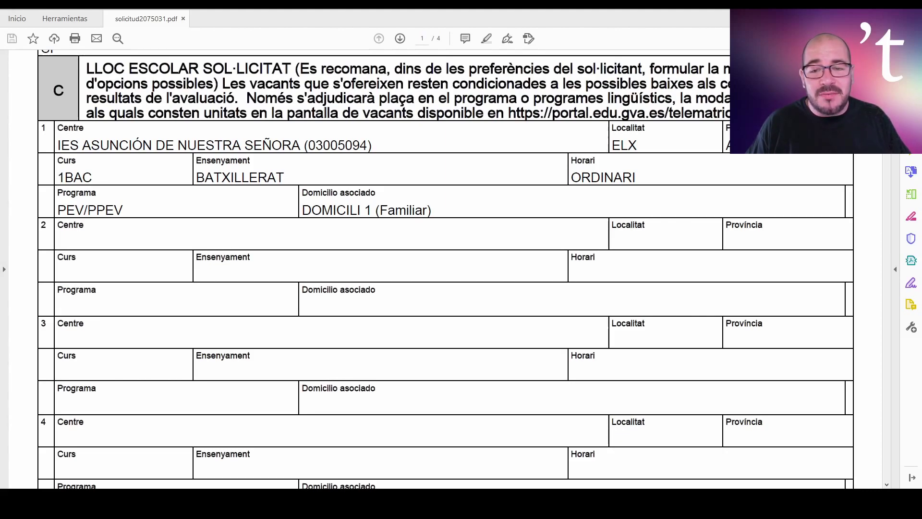
scroll(445, 269, down, 3)
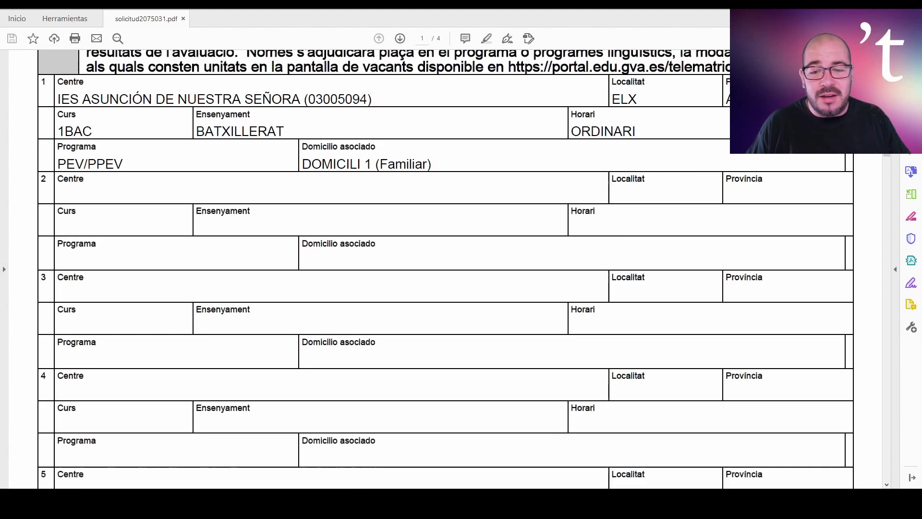
scroll(446, 269, down, 6)
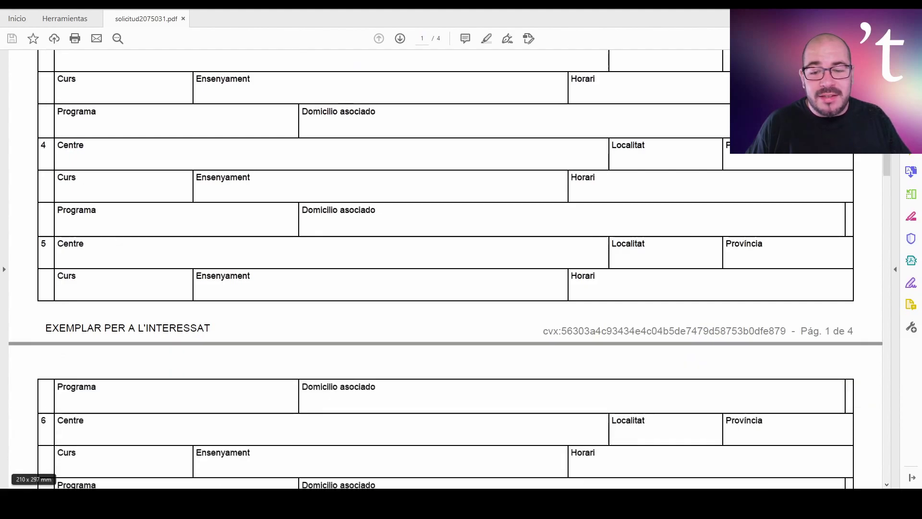
scroll(446, 269, down, 15)
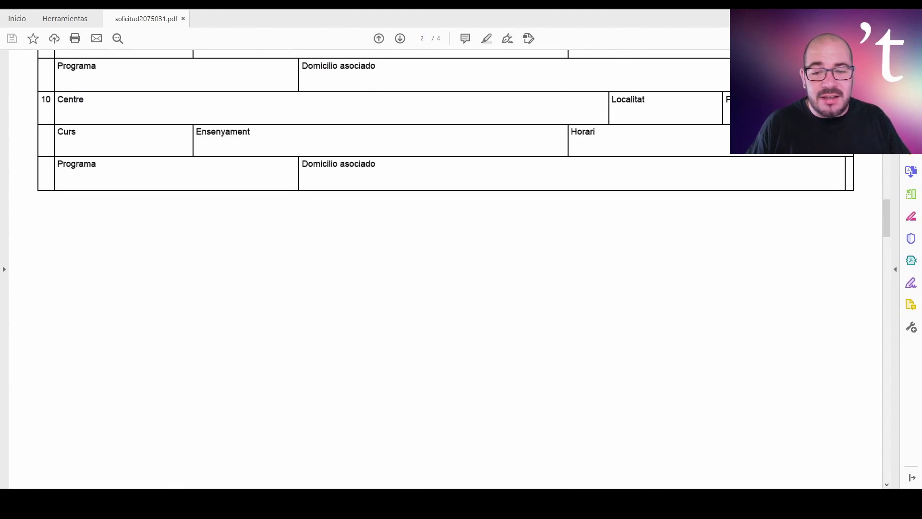
scroll(445, 269, down, 10)
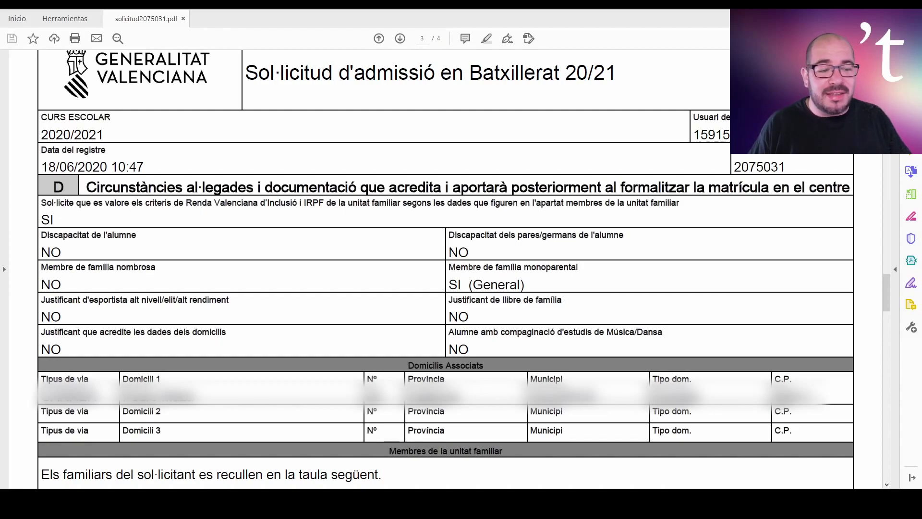
key(Page_Down)
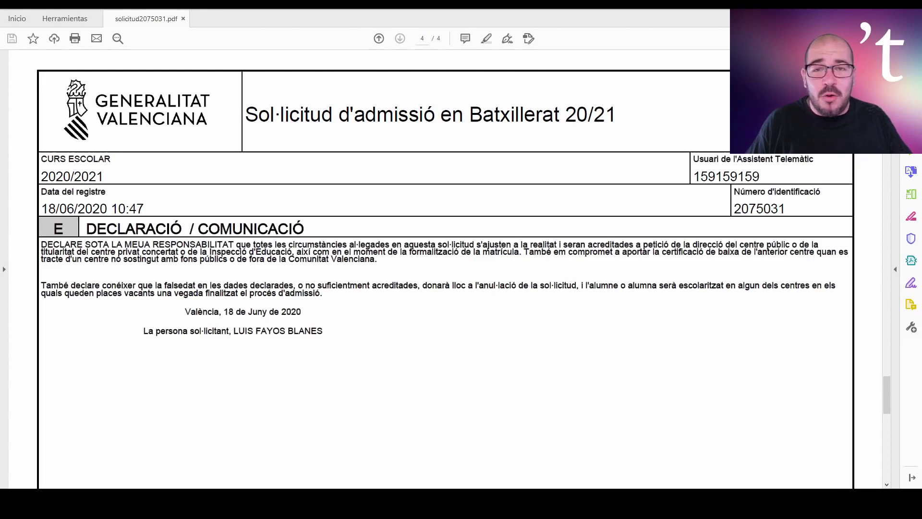